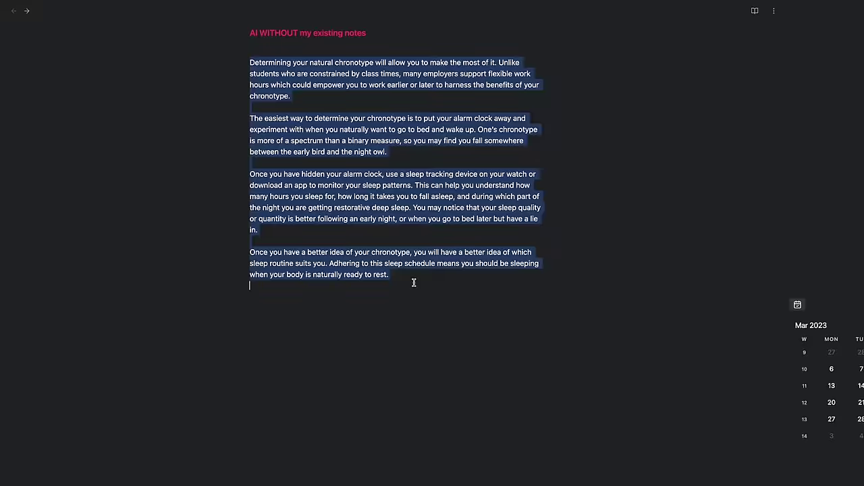
Step: Run the Summarize template on the selected chronotype text to insert a summary paragraph
key("ctrl+j")
type("sum")
key("Return")
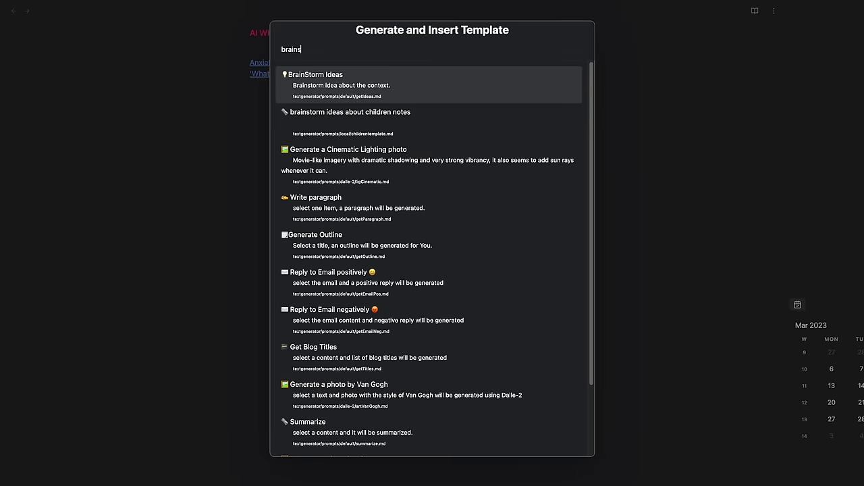
key("Down")
key("Return")
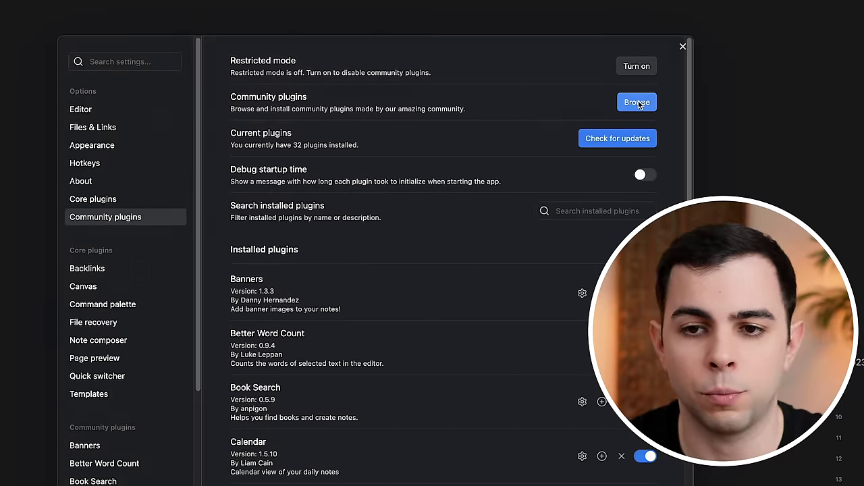
Step: Search the community plugins for 'text gene' and open Text Generator's settings
left_click(635, 102)
left_click(227, 56)
type("t")
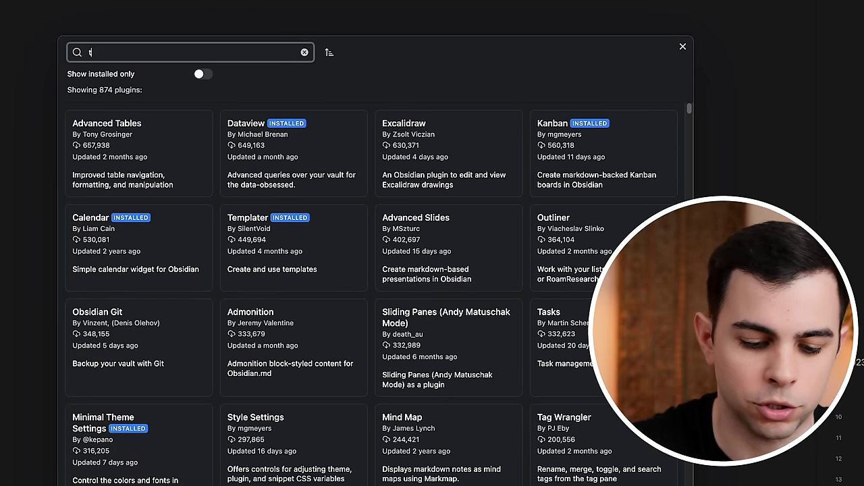
type("ext gene")
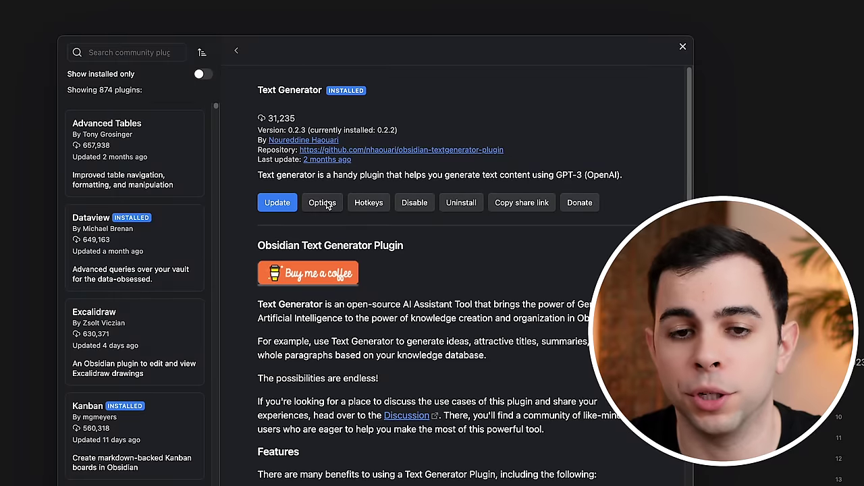
left_click(329, 202)
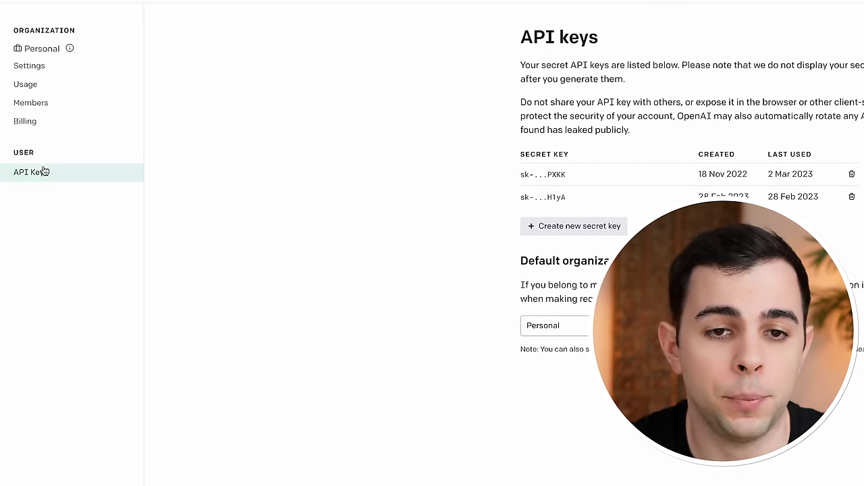
Step: Create a new OpenAI secret API key and copy it
left_click(568, 223)
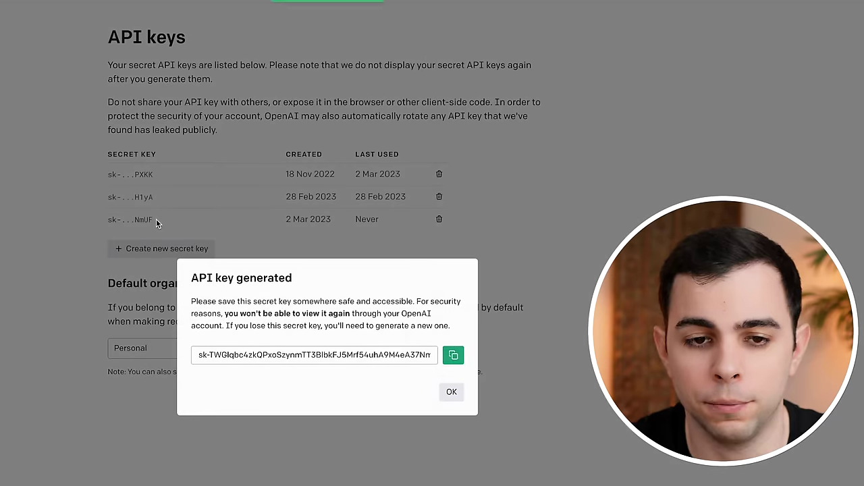
left_click(453, 354)
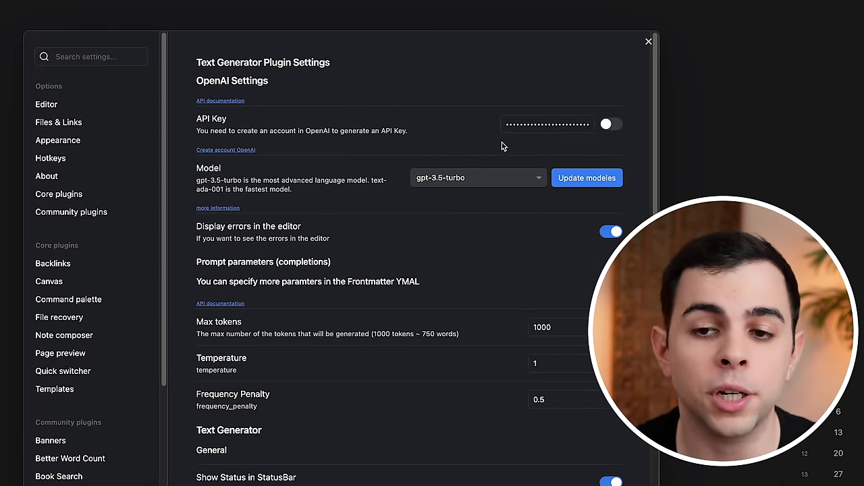
Step: Refresh Text Generator's model list and select gpt-3.5-turbo as the model
left_click(581, 178)
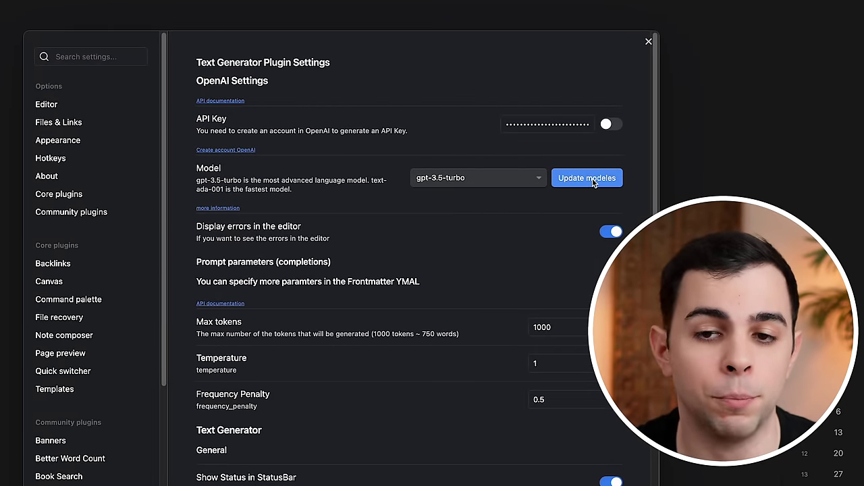
left_click(515, 184)
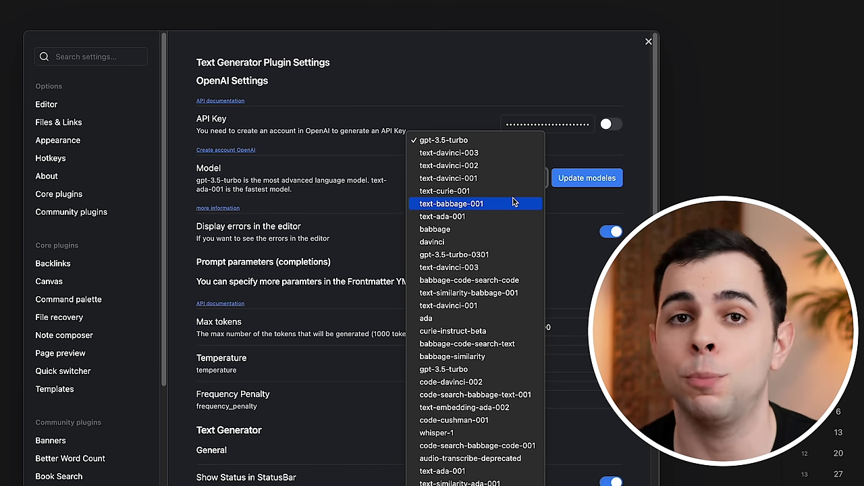
left_click(476, 141)
scroll(244, 151, "down", 3)
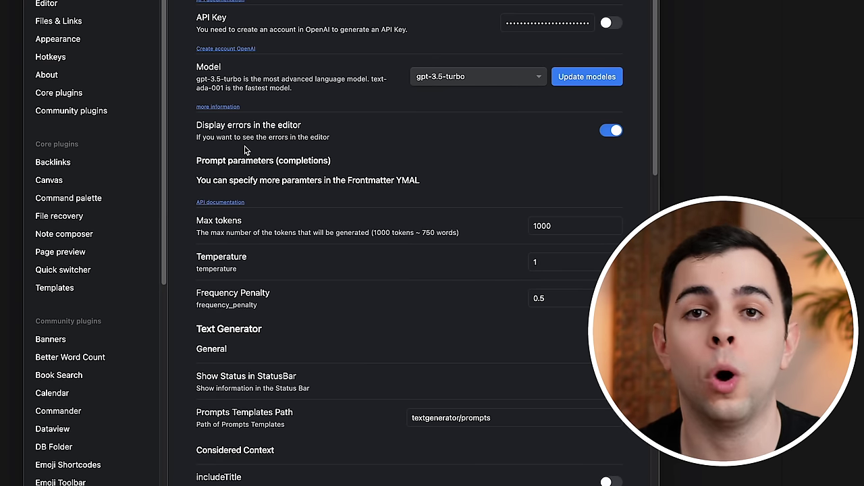
Step: Set the Temperature under Prompt parameters to 0.7
scroll(366, 148, "down", 1)
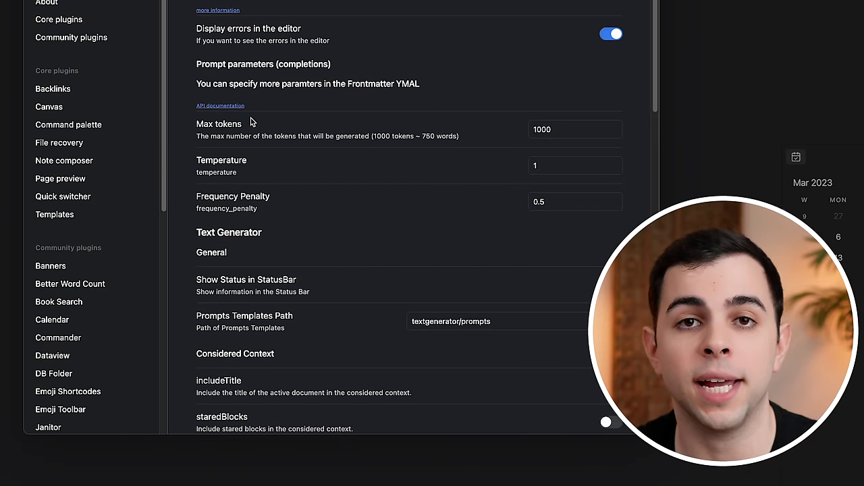
scroll(297, 132, "down", 1)
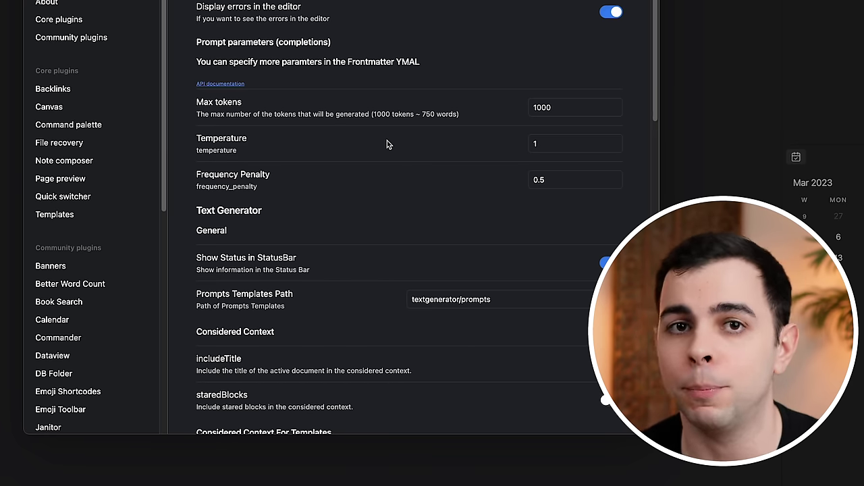
scroll(352, 142, "down", 1)
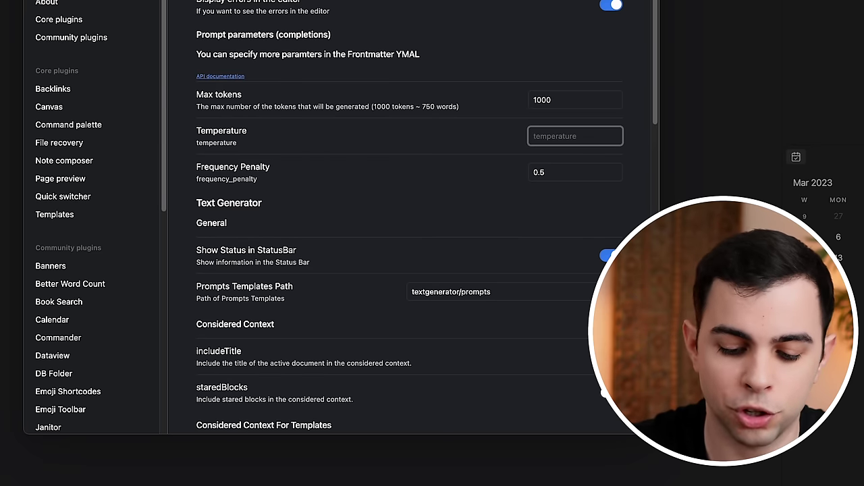
type("0.7")
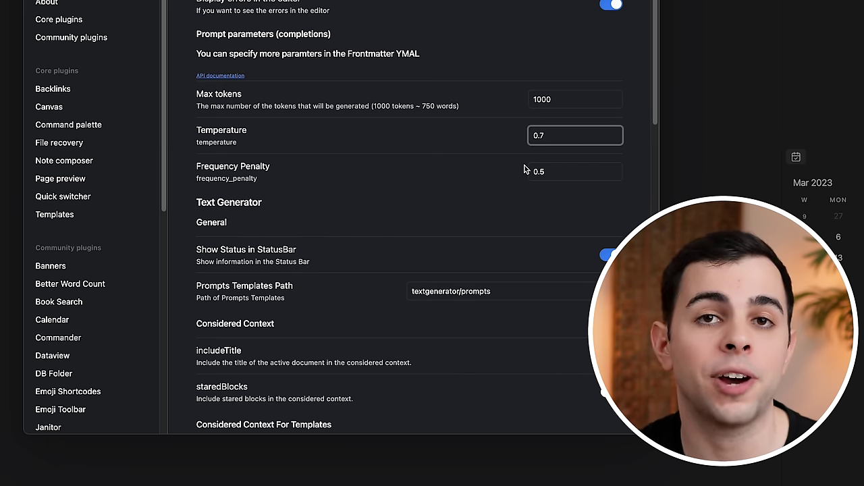
scroll(524, 170, "down", 3)
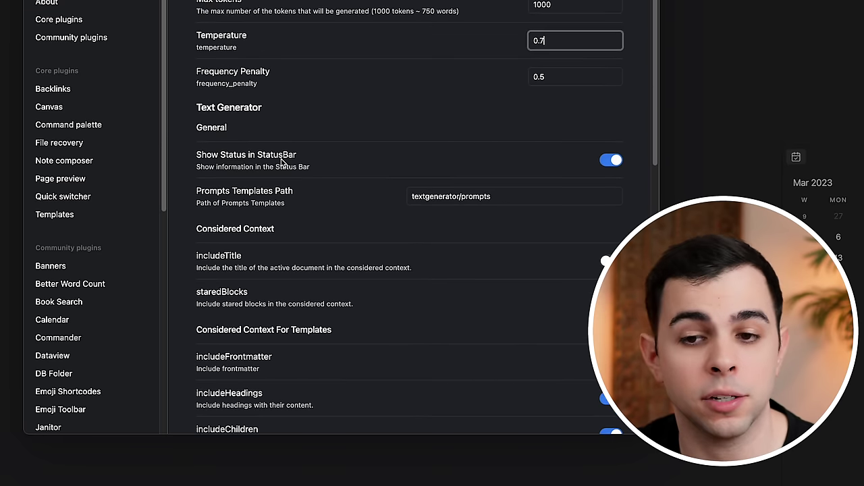
scroll(304, 162, "down", 2)
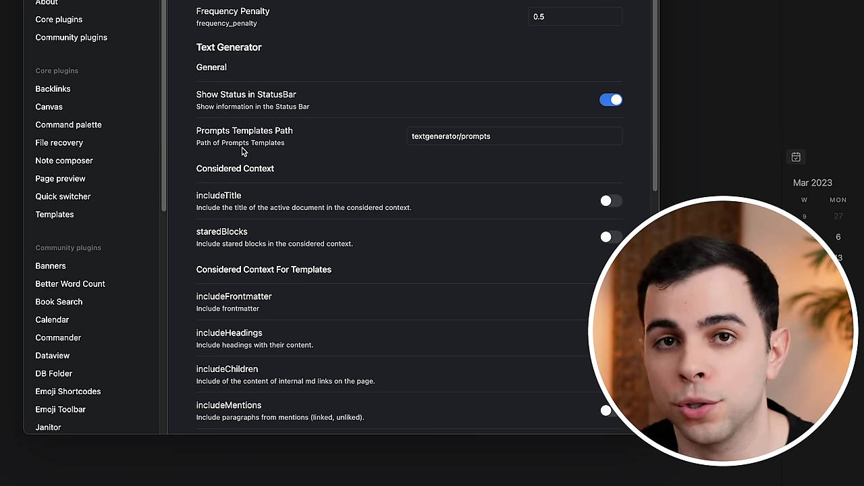
scroll(230, 129, "down", 2)
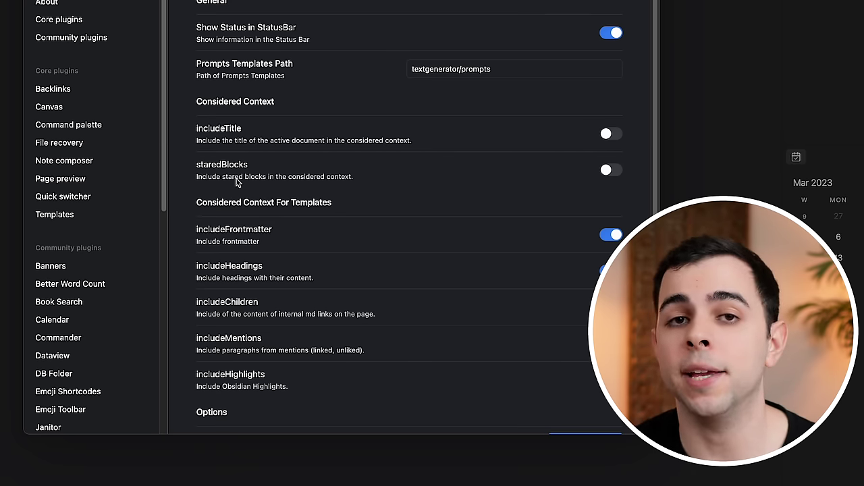
scroll(236, 181, "down", 1)
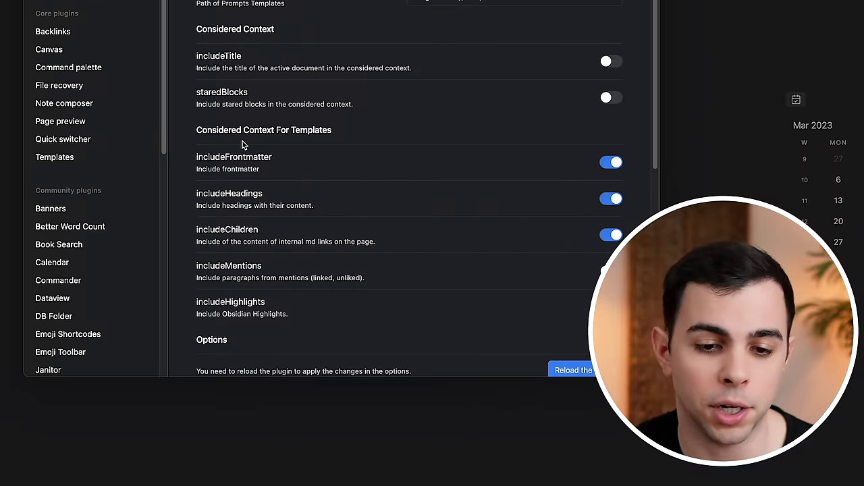
scroll(253, 181, "down", 1)
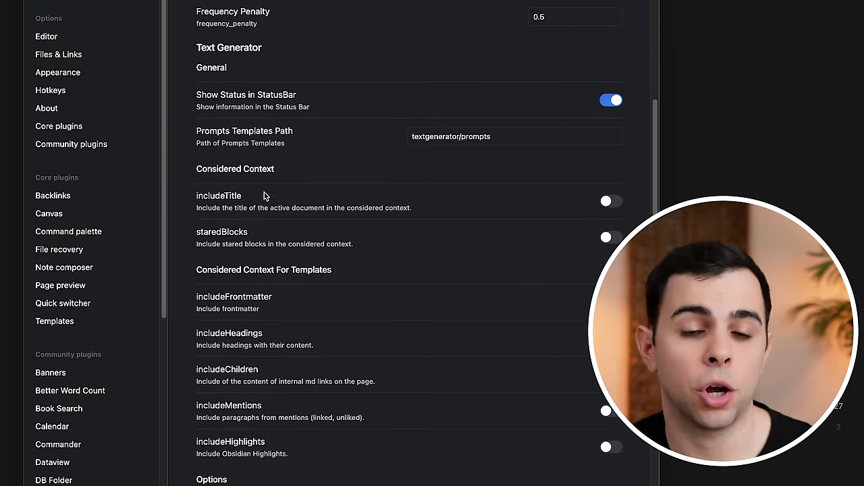
scroll(264, 193, "down", 7)
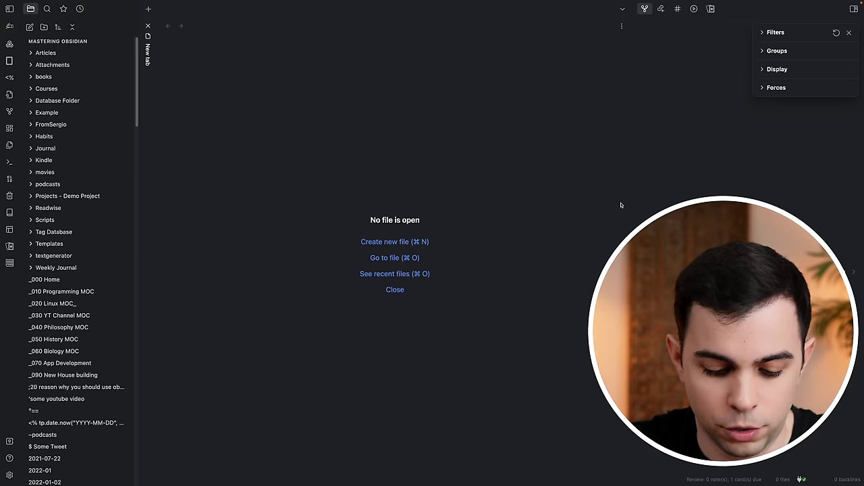
Step: Create a note 'test text generation' containing the prompt 'brainstorm ideas for a research paper on machine learning'
key("ctrl+n")
type("test te")
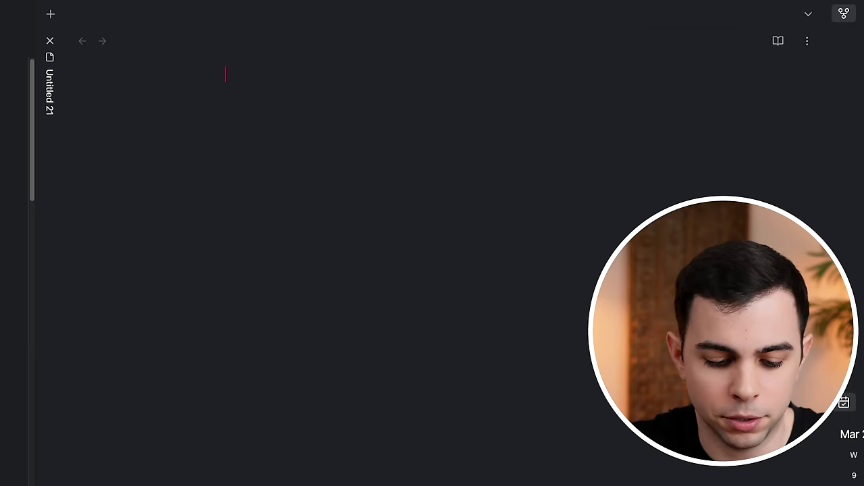
type("xt generation")
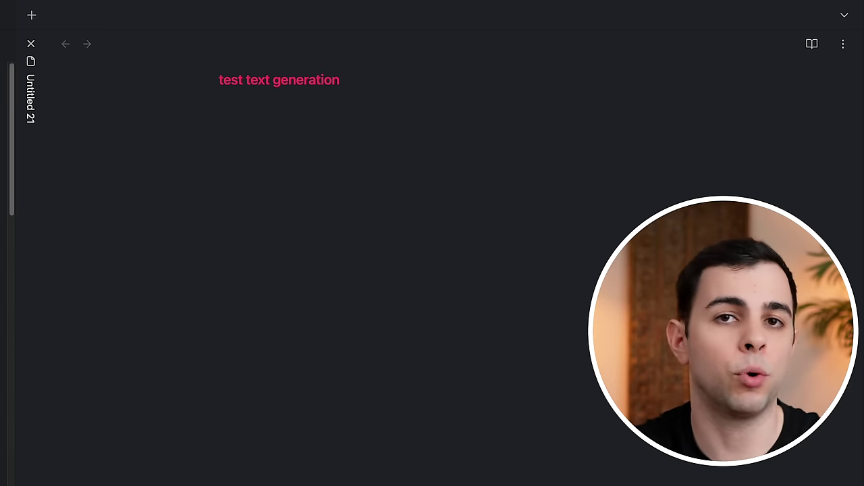
key("Return")
type("brainstorm ideas for a research pa")
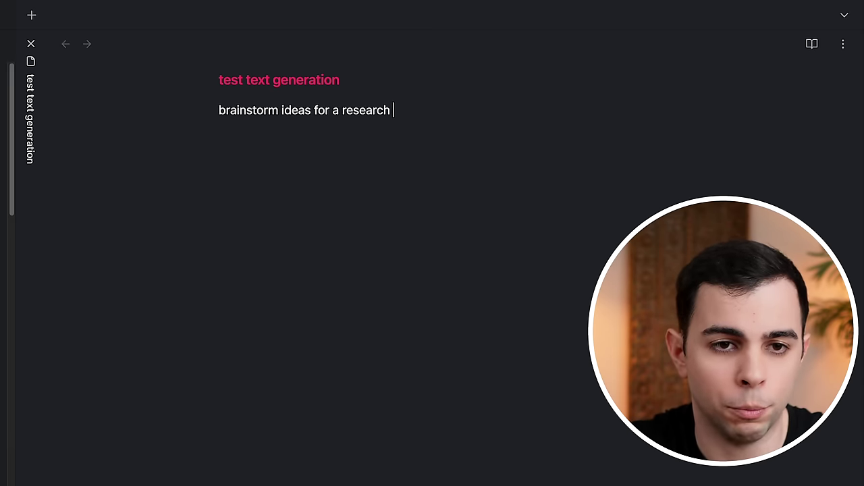
type("per on machine learning")
key("Return")
Step: Run Text Generator: Generate Text! to produce ten research paper ideas
key("super+p")
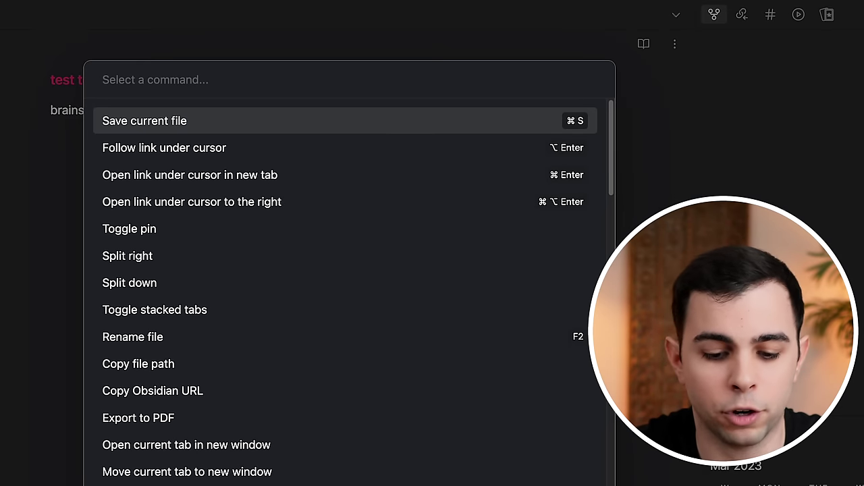
type("text gne")
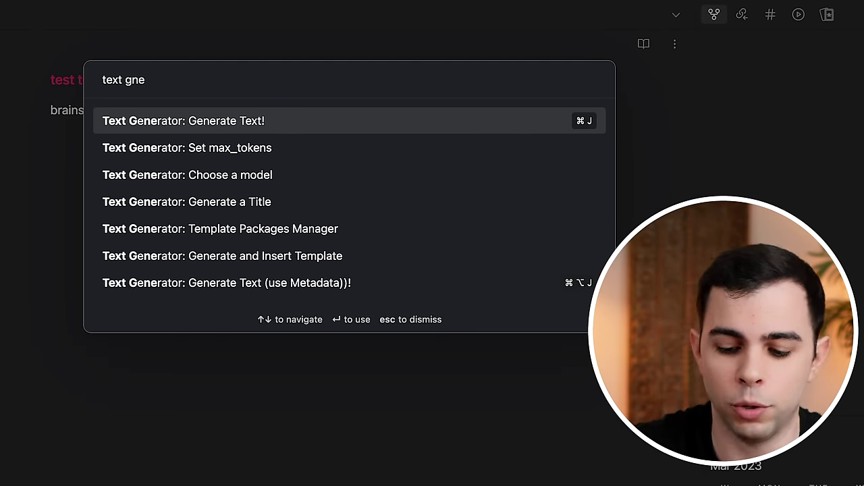
key("Return")
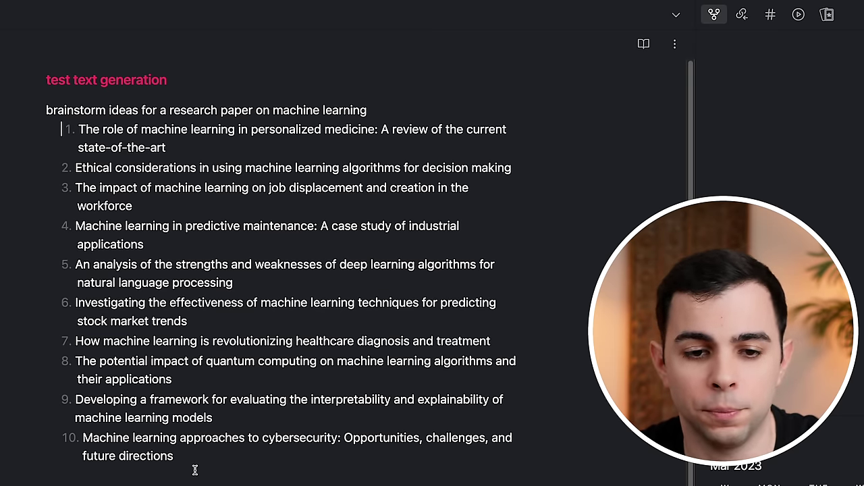
Step: Replace the ideas and prompt with 'give me a python script for hello world' and select it
key("shift+super+Down")
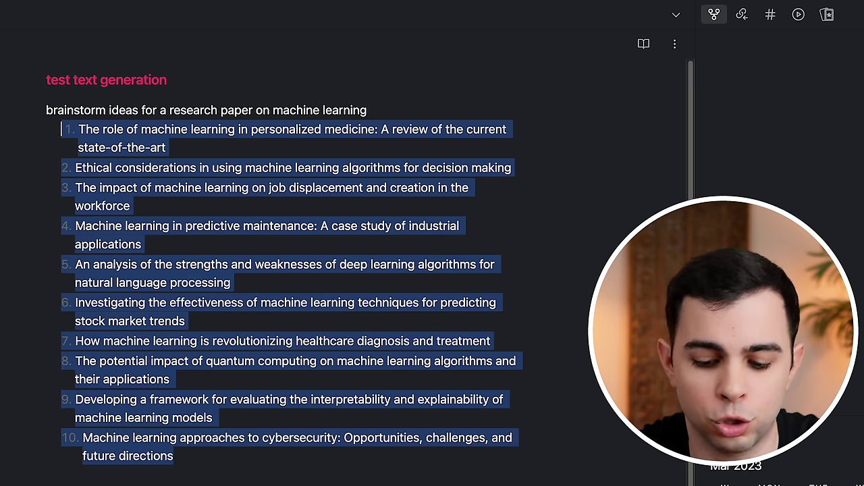
key("BackSpace")
key("super+BackSpace")
type("gi")
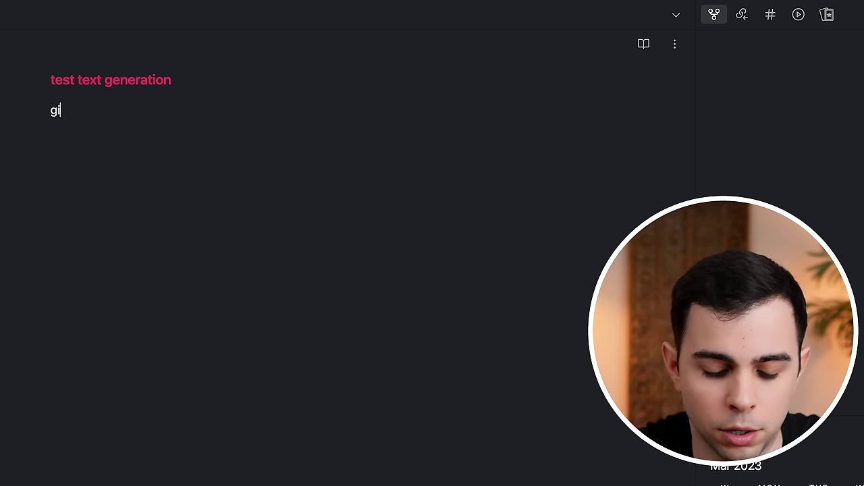
type("ve me a python script")
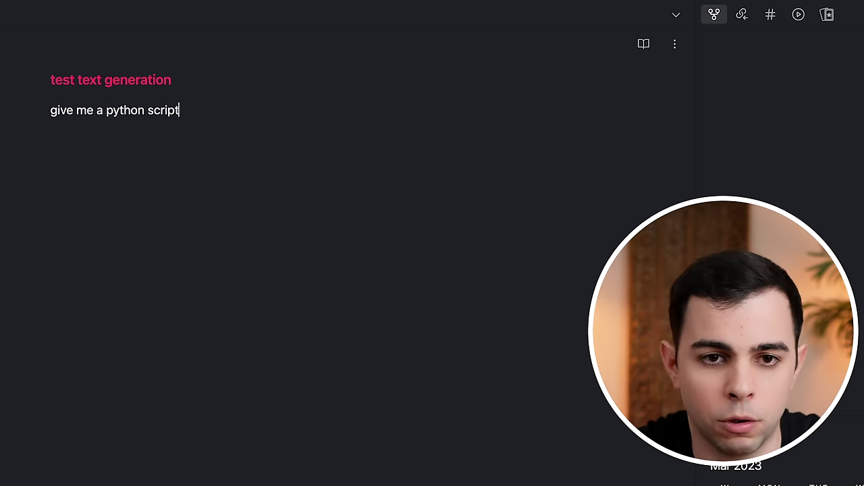
type(" for hello world")
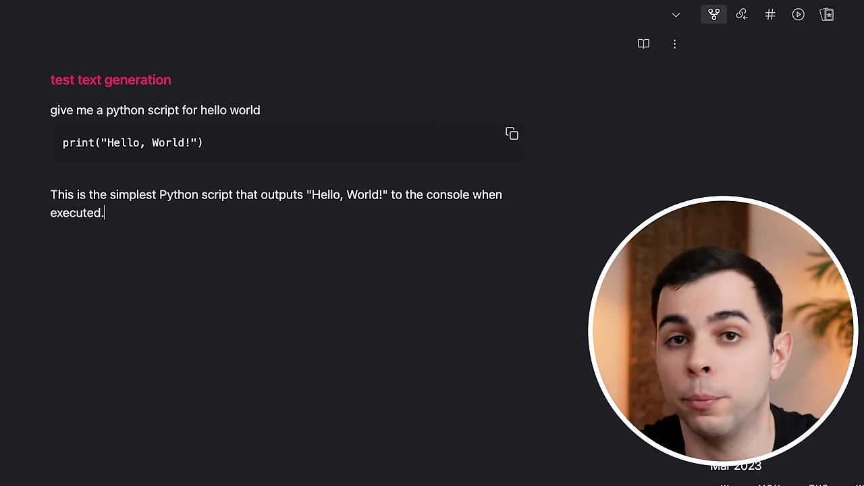
triple_click(71, 82)
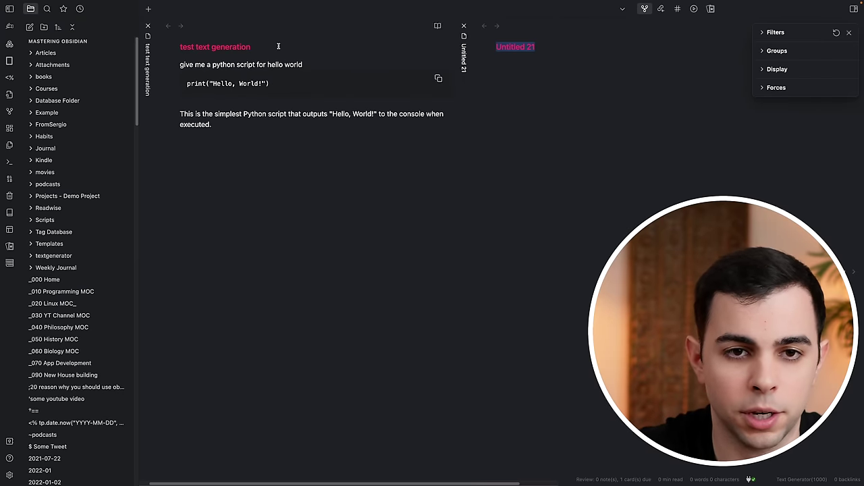
Step: Create a note with frontmatter title 'how to sleep better' and keywords exercise, nutrition, sunlight
key("ctrl+n")
type("---")
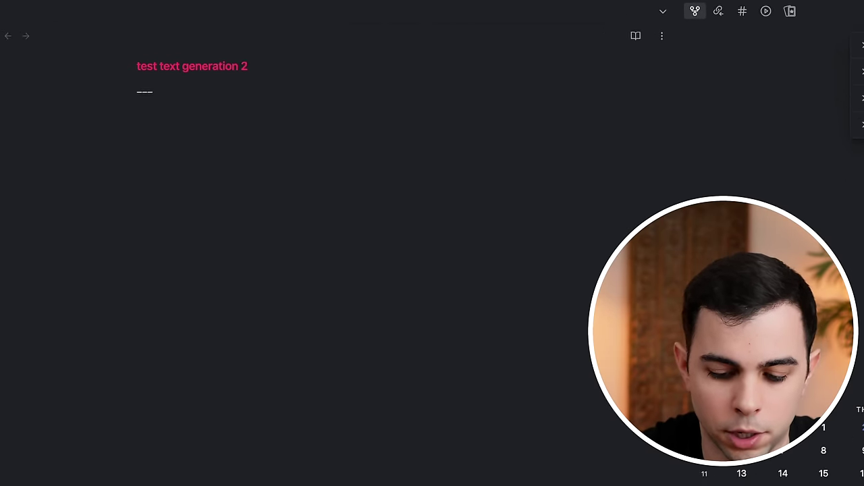
key("Return")
type("title")
type(": how to")
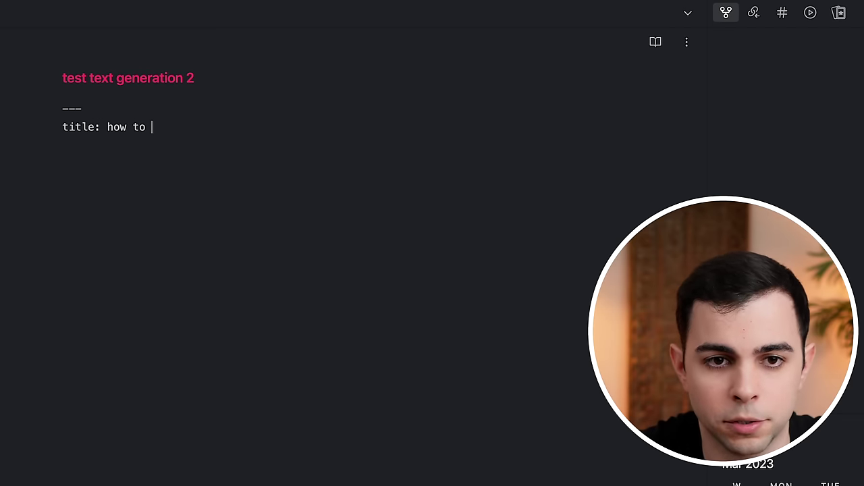
type(" sleep better")
key("Return")
type("keywords: exercise, nu")
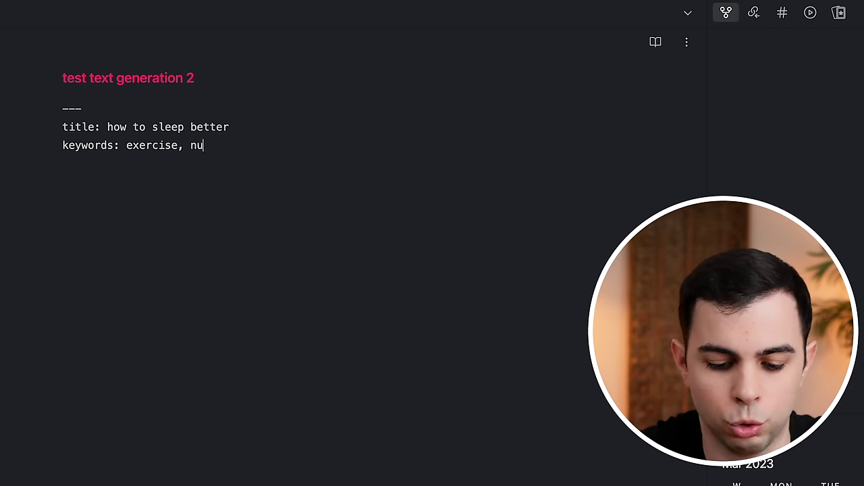
type("trition, sunlight")
Step: Generate the sleep article with Generate Text (use Metadata), then show Text Generator's Considered Context settings
key("Return")
key("super+p")
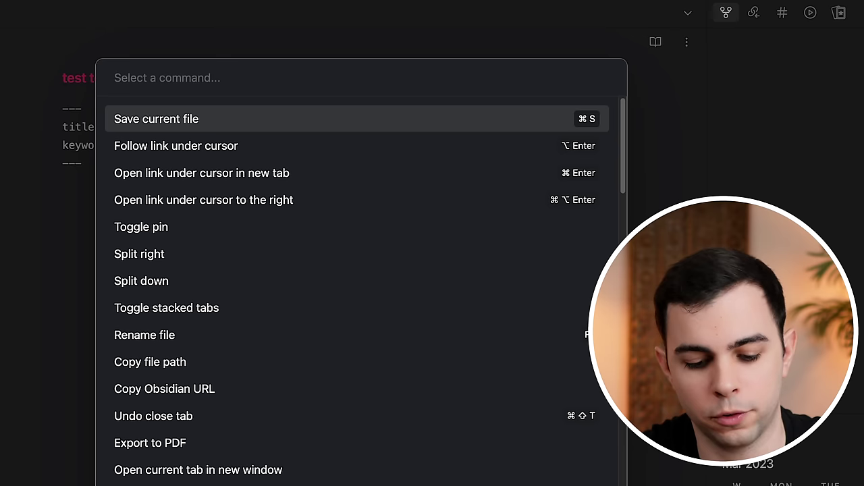
type("text gene")
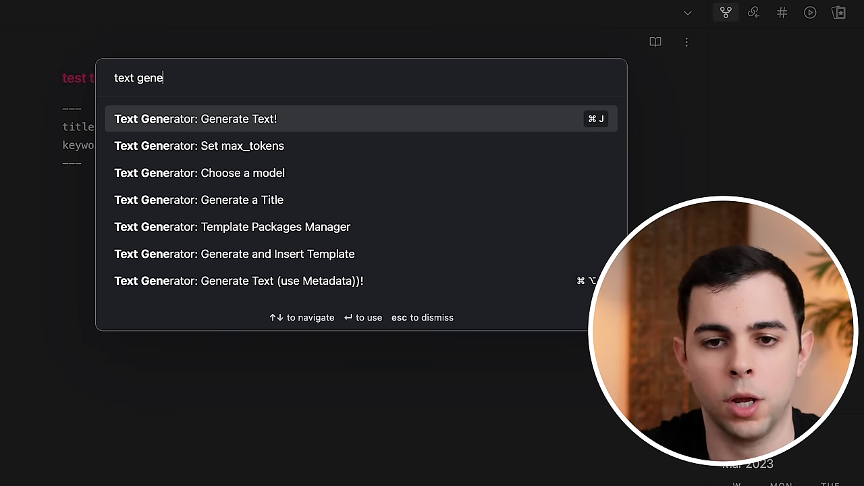
left_click(353, 281)
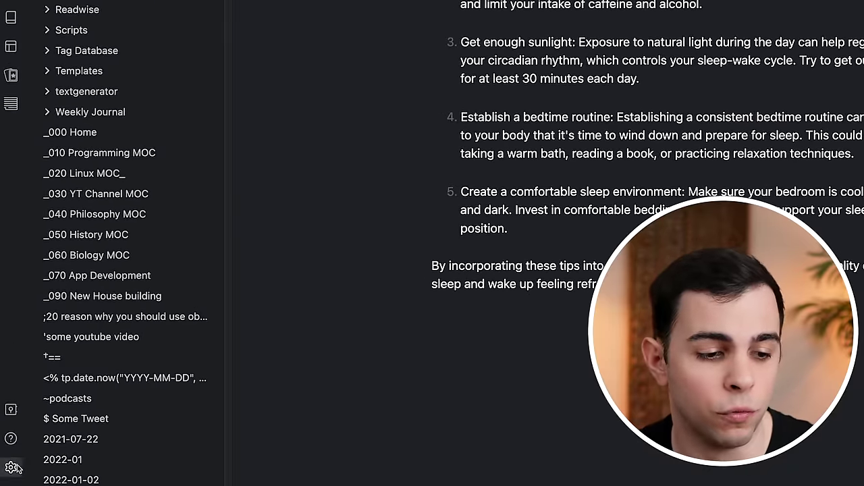
left_click(10, 470)
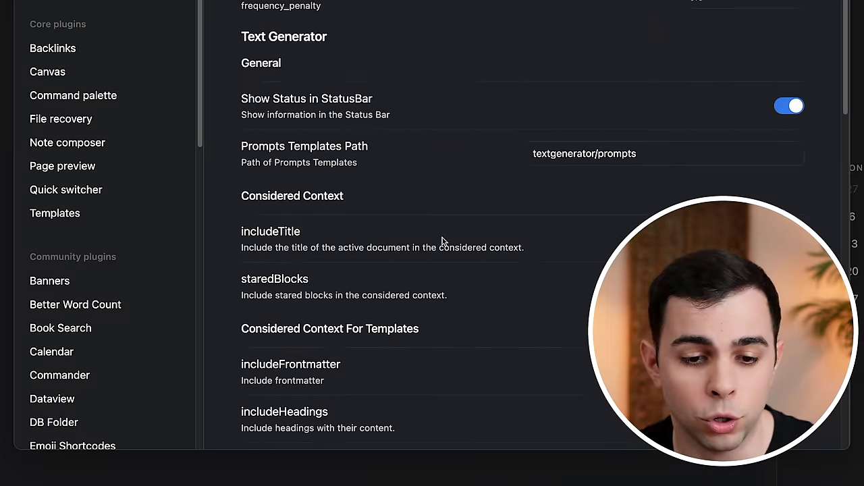
scroll(442, 238, "down", 10)
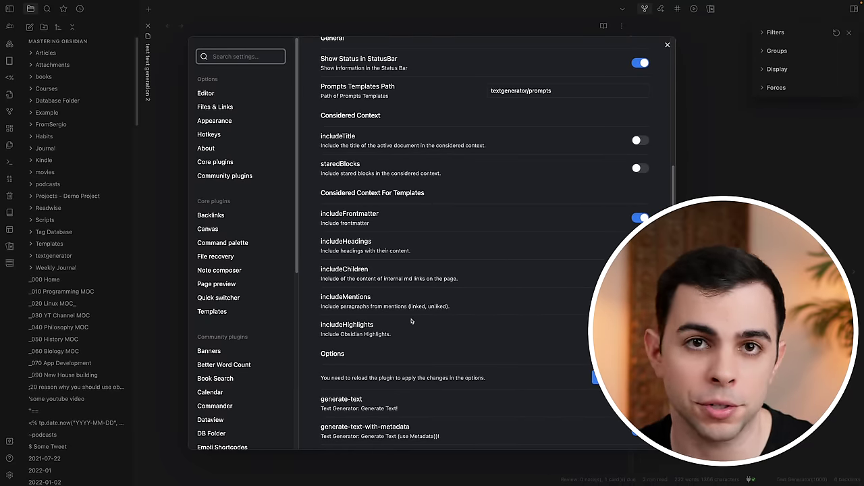
Step: Create a note titled ConsideredContext and insert 300 lorem ipsum words via 'lorem words300'
key("Escape")
key("ctrl+n")
type("ConsideredContext")
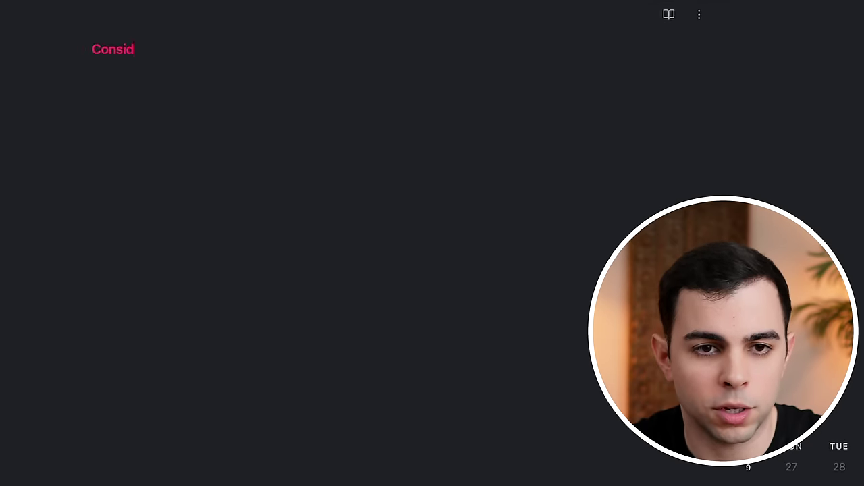
key("Return")
key("ctrl+p")
type("lorem")
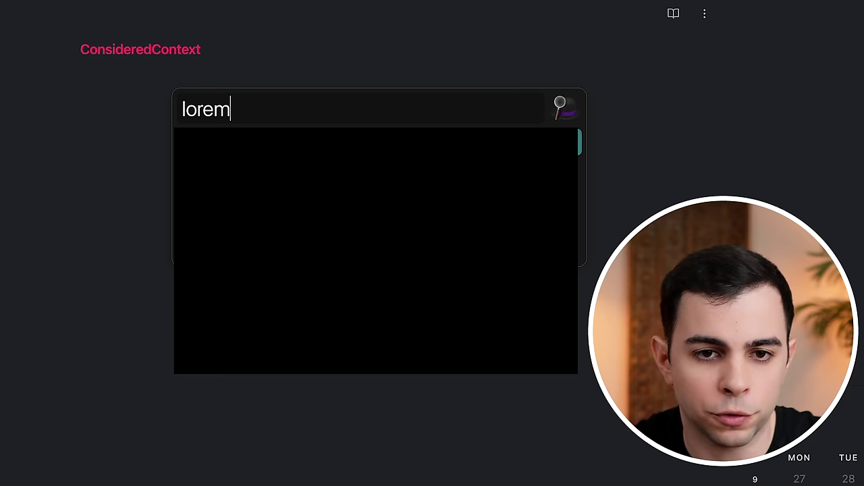
type(" words300")
key("Return")
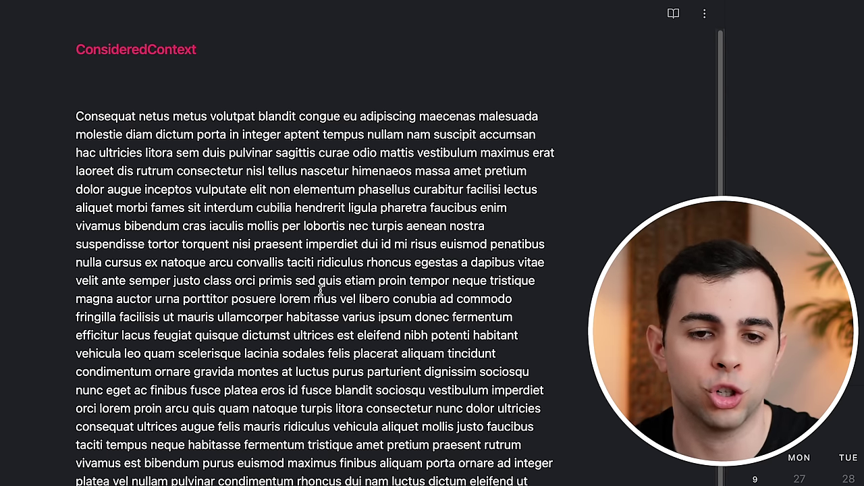
Step: Select several blocks of the lorem ipsum paragraph, then clear the selection
left_click_drag(168, 188, 382, 388)
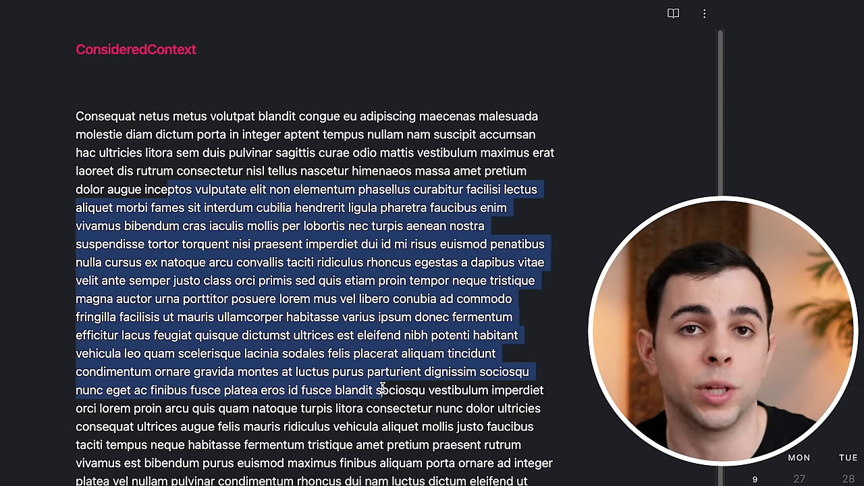
left_click(183, 278)
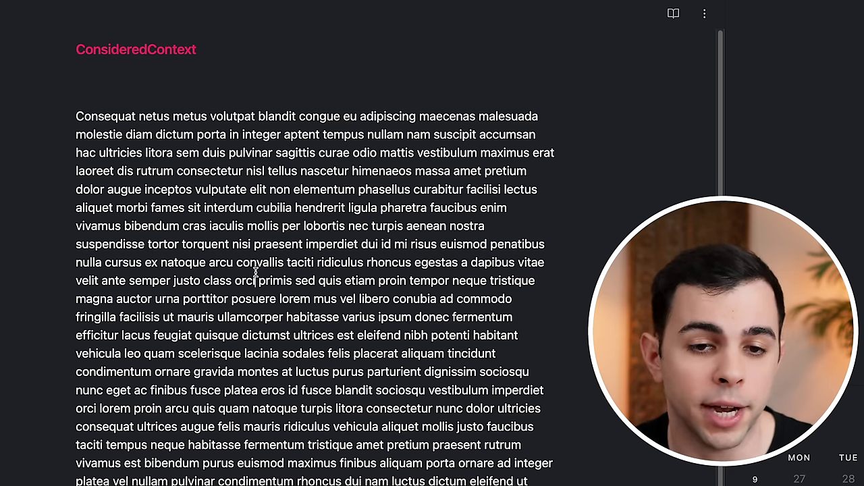
left_click_drag(521, 271, 64, 288)
left_click_drag(81, 116, 515, 280)
left_click_drag(88, 310, 530, 480)
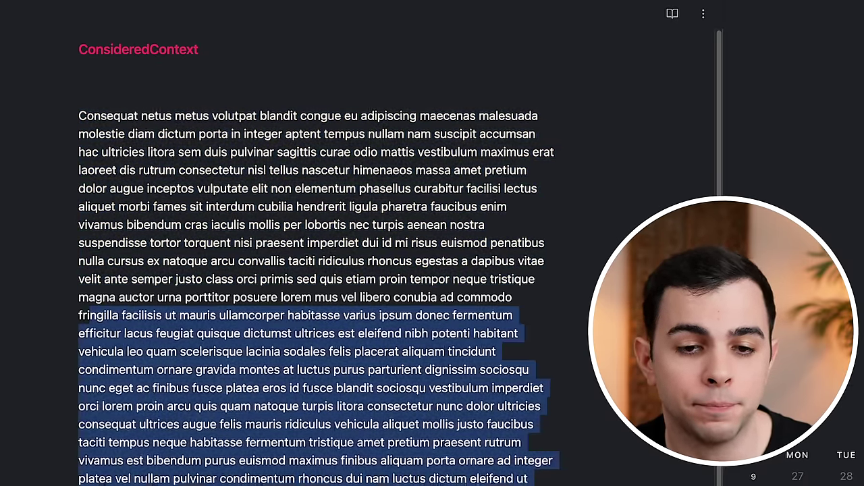
left_click(91, 79)
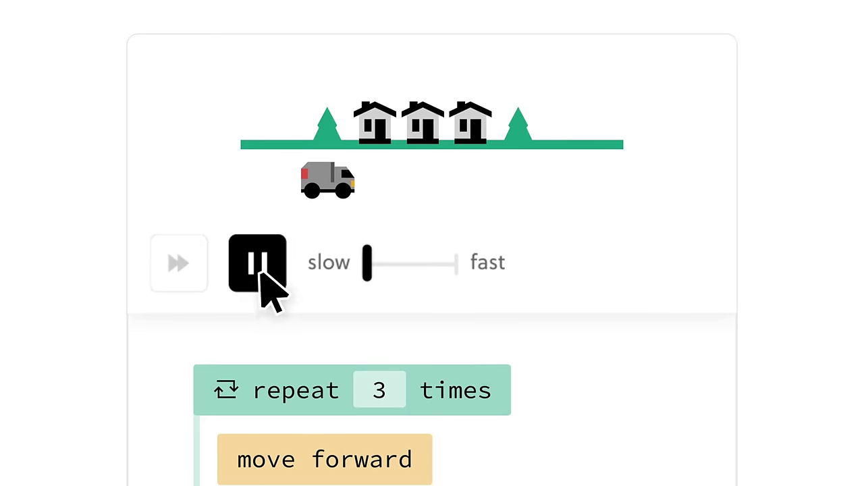
Step: Run the rover simulation with the loop repeated 10000 times at fast speed
left_click(340, 190)
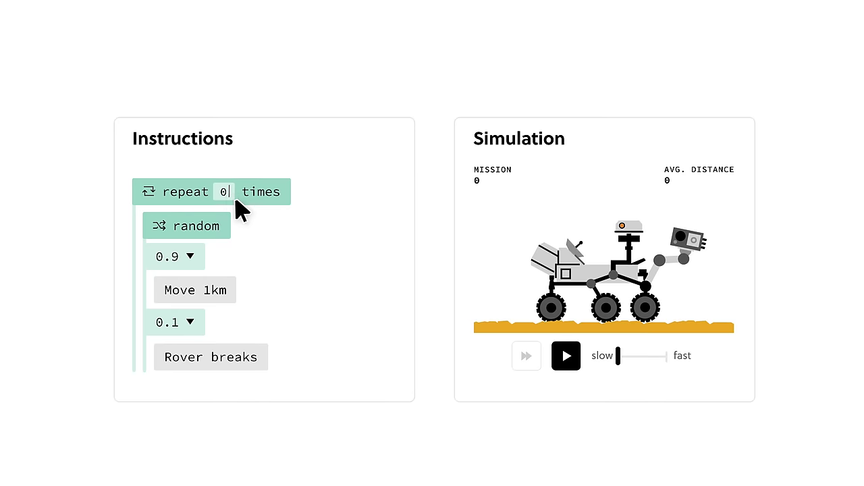
type("0000")
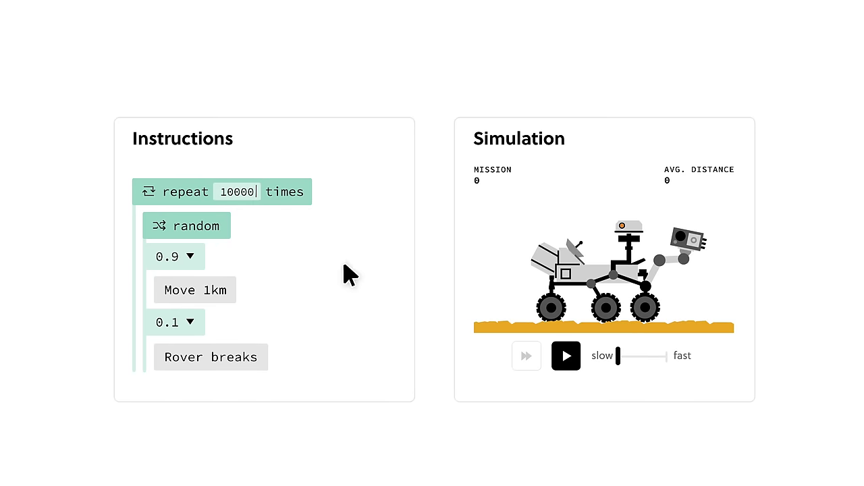
left_click(570, 358)
left_click_drag(616, 353, 663, 353)
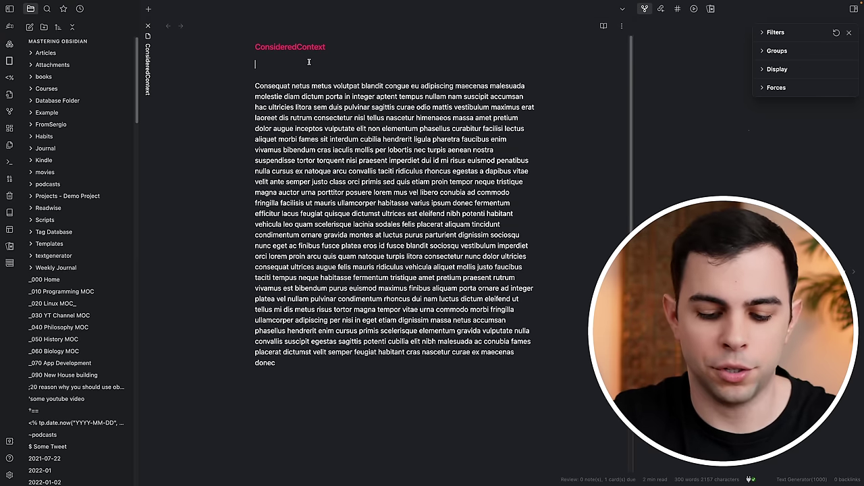
Step: Install the Default Prompts Package from Text Generator's template packages manager, then close it
key("super+p")
type("tex")
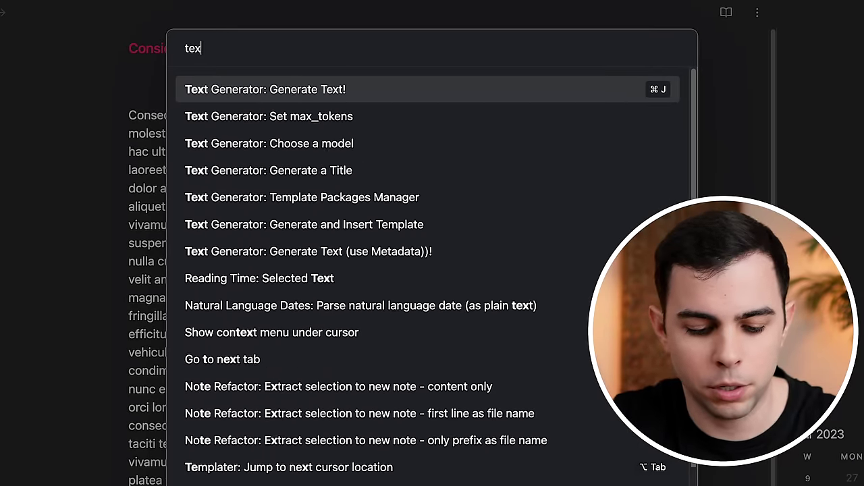
type("t gene")
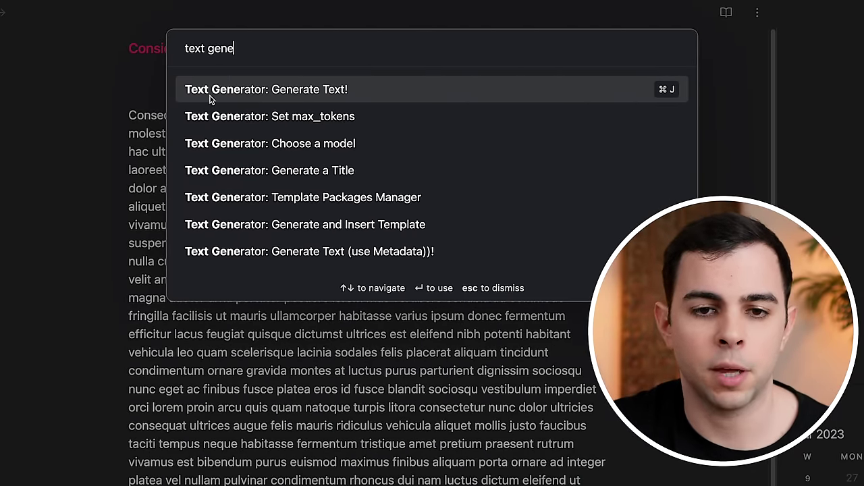
left_click(366, 198)
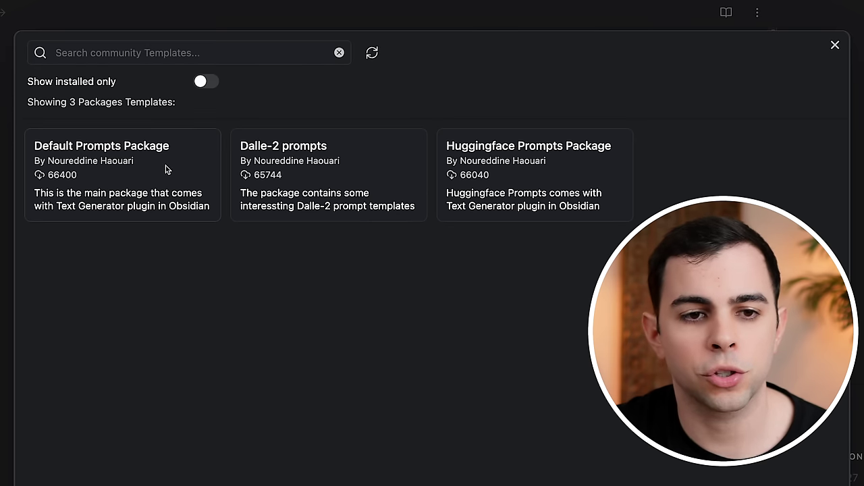
left_click(140, 169)
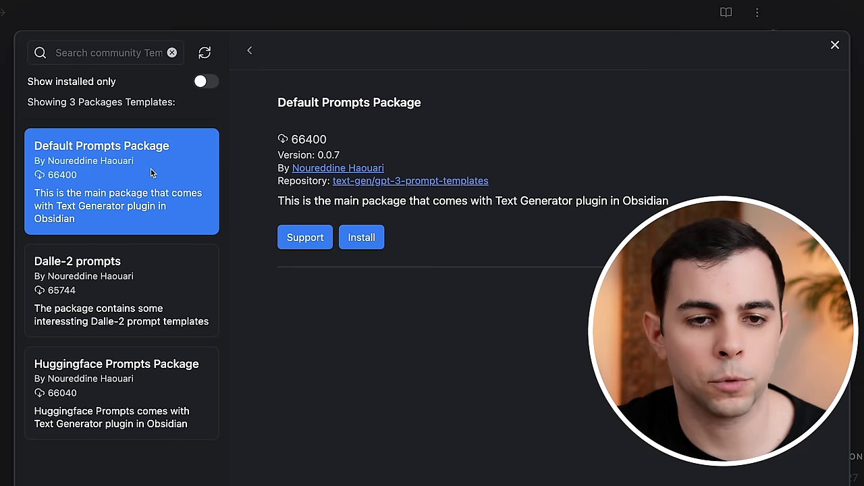
left_click(358, 238)
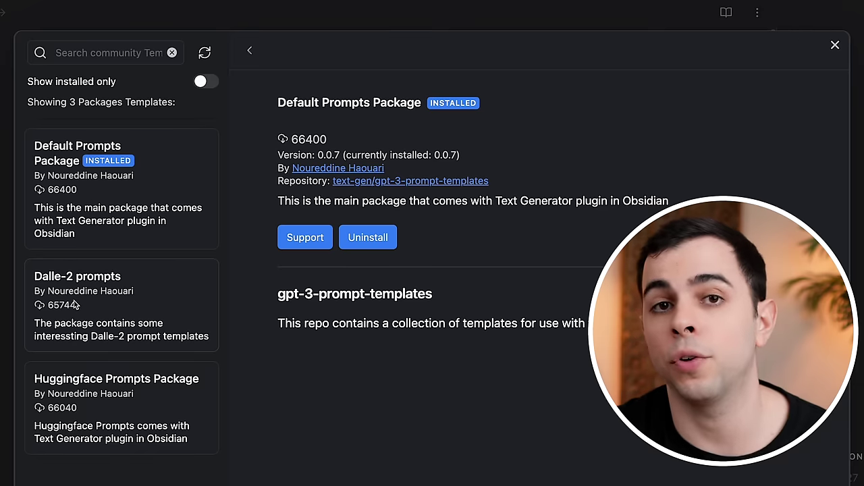
key("Escape")
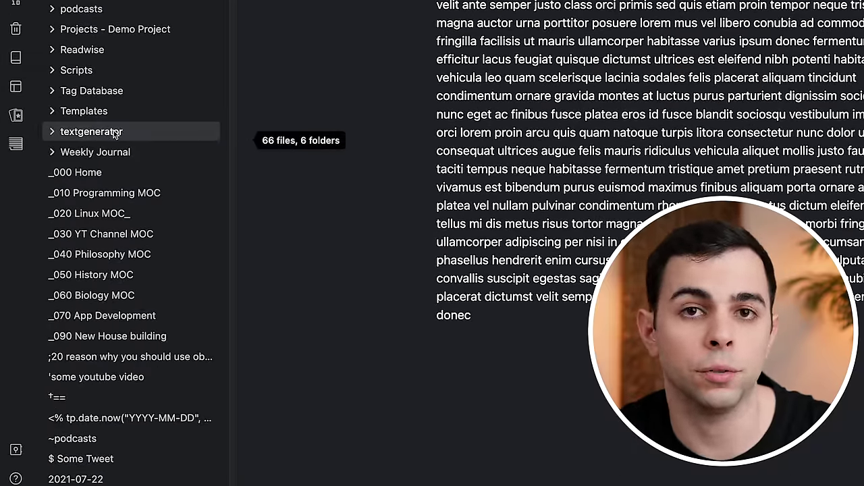
Step: Expand textgenerator > prompts > default and open getParagraph, then the getTags template
left_click(114, 133)
left_click(70, 154)
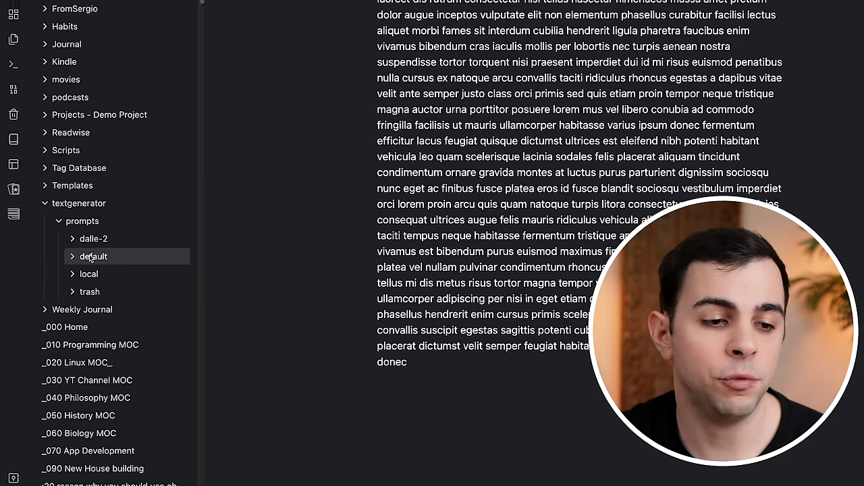
left_click(81, 196)
left_click(93, 391)
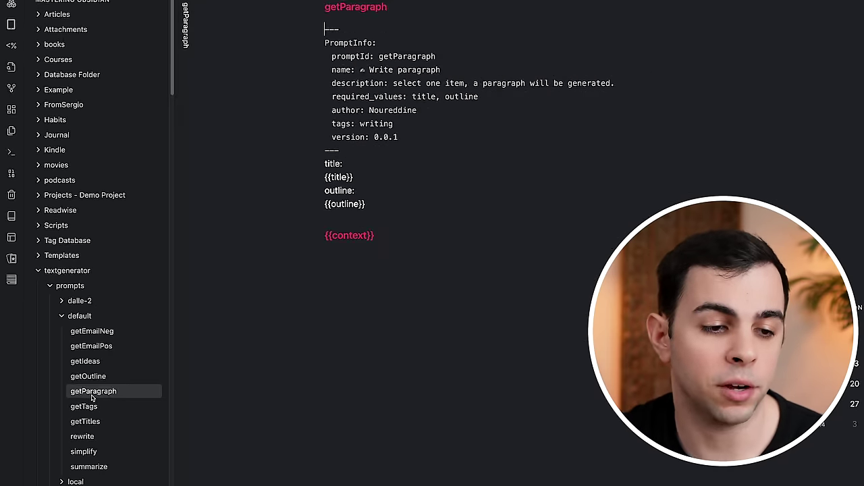
left_click(84, 407)
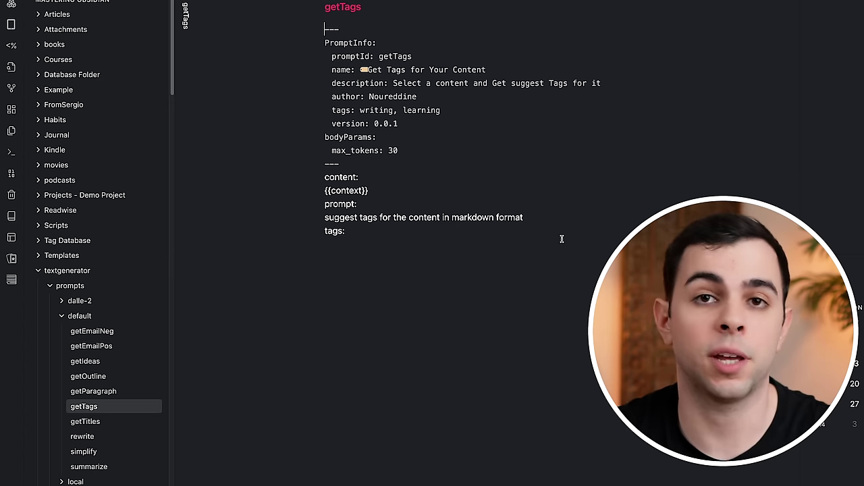
Step: Clear the 'test text generation' note and filter the command palette to Text Generator commands
key("super+o")
type("tex")
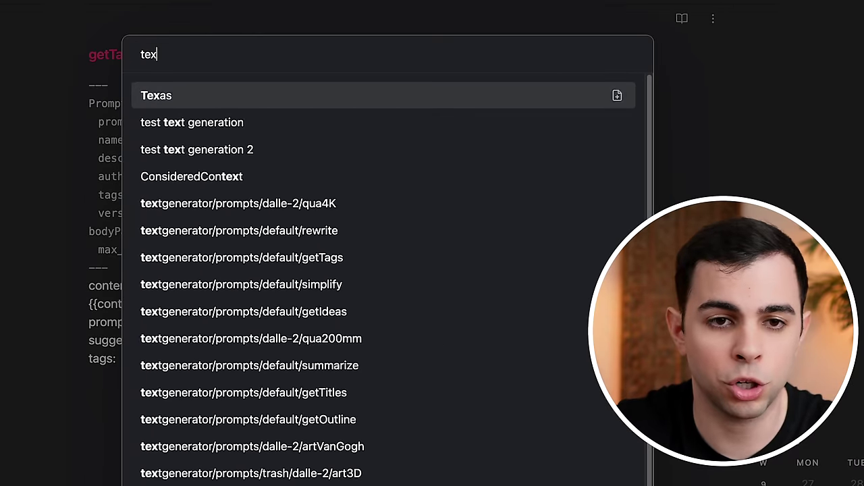
type("t gen")
key("Return")
key("super+a")
key("BackSpace")
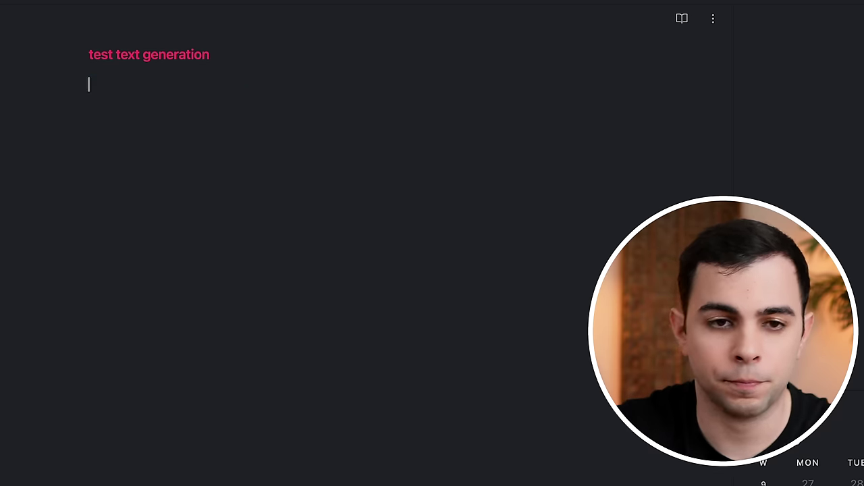
key("super+p")
type("text gene")
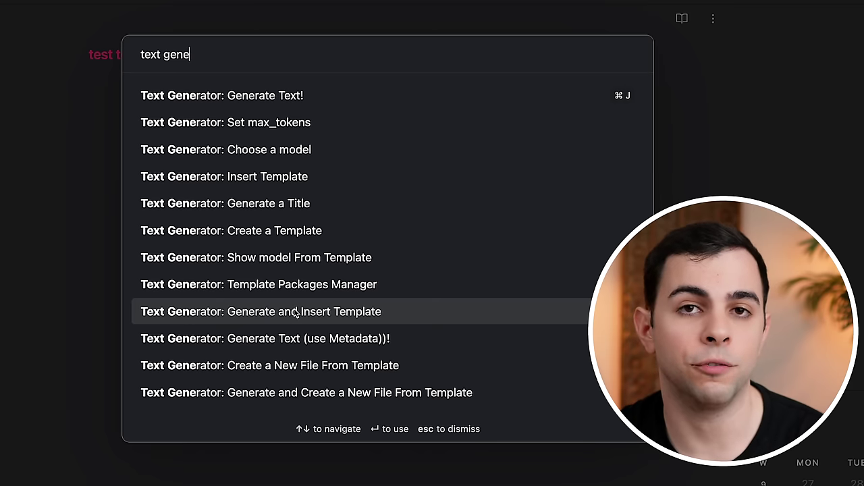
Step: Assign Option+T as the hotkey for Text Generator's Generate and Insert Template
left_click(10, 476)
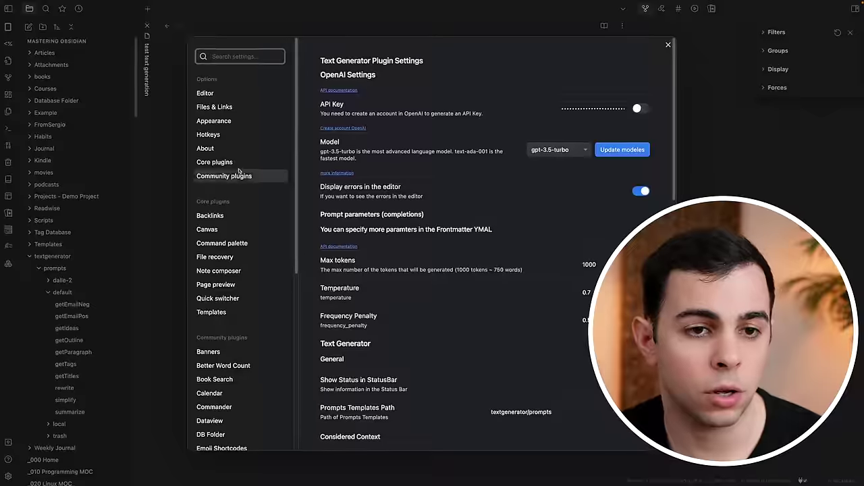
left_click(209, 135)
type("text ge")
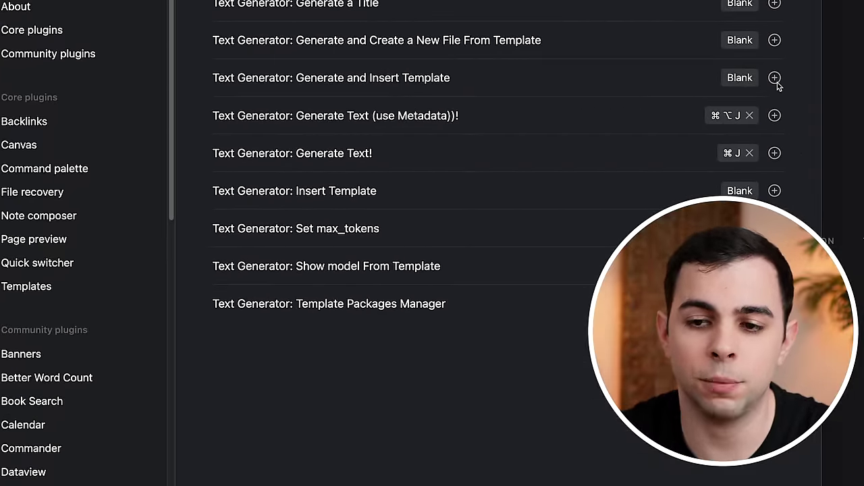
left_click(774, 78)
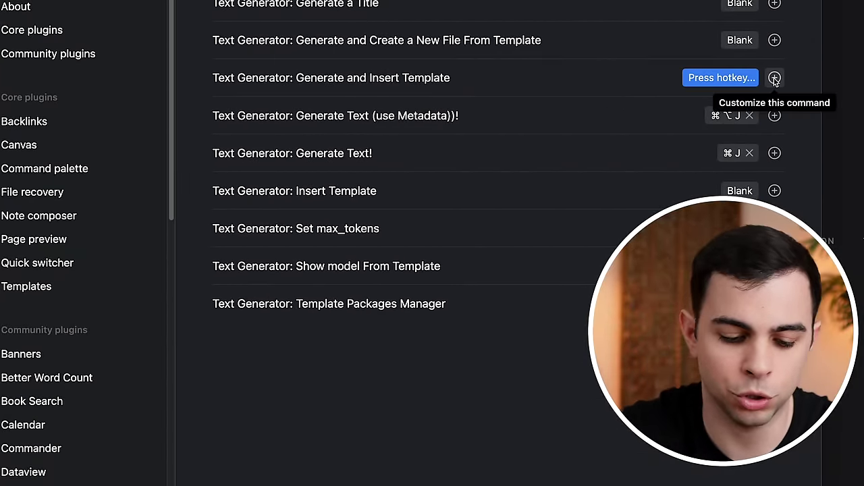
key("alt+t")
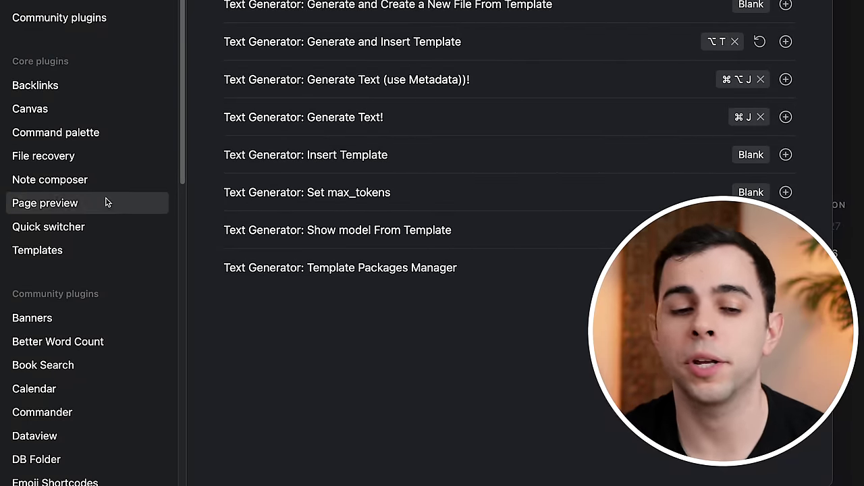
Step: Review the Text Generator plugin settings page and its command options list
scroll(67, 229, "down", 10)
left_click(46, 444)
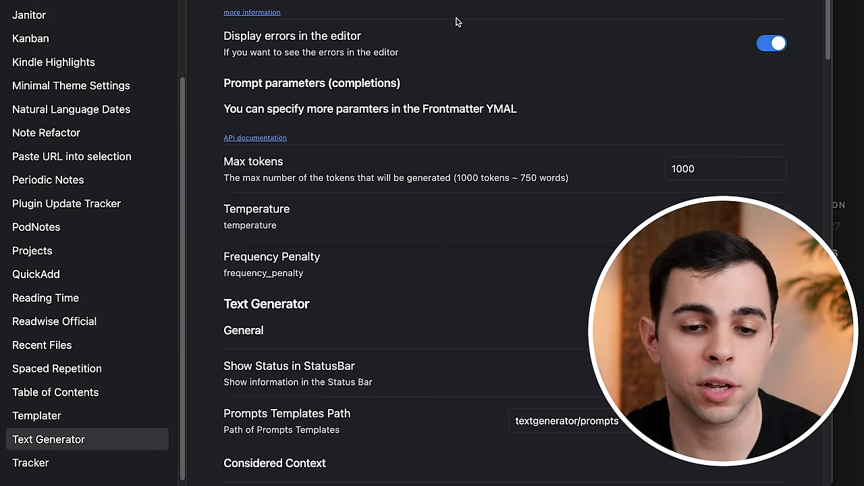
scroll(455, 20, "down", 6)
scroll(455, 19, "down", 6)
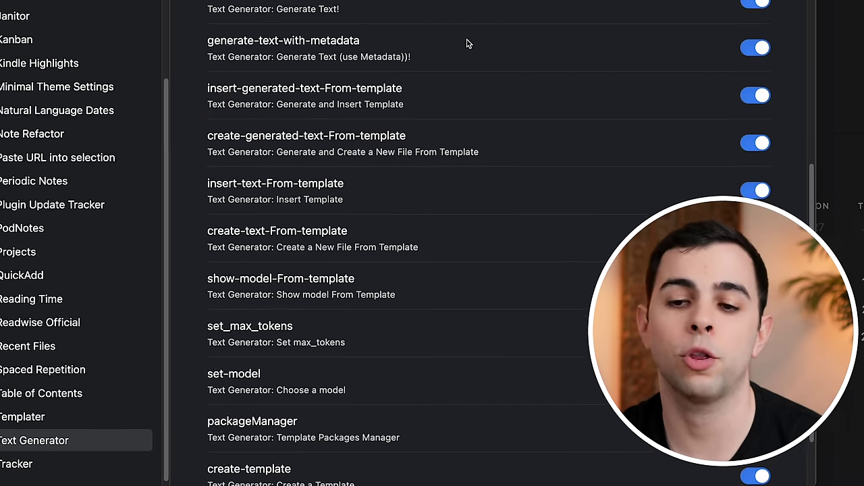
scroll(770, 17, "down", 1)
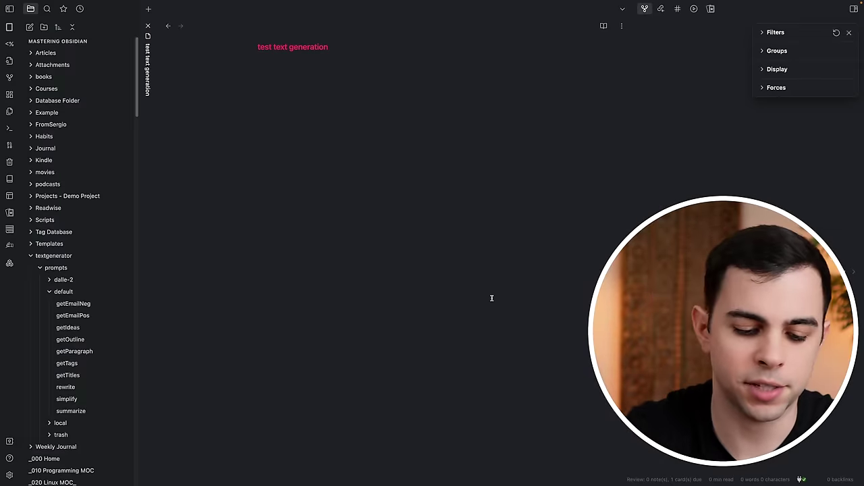
Step: Paste the Chronotypes note's Highlights paragraphs into the empty test text generation note
key("super+j")
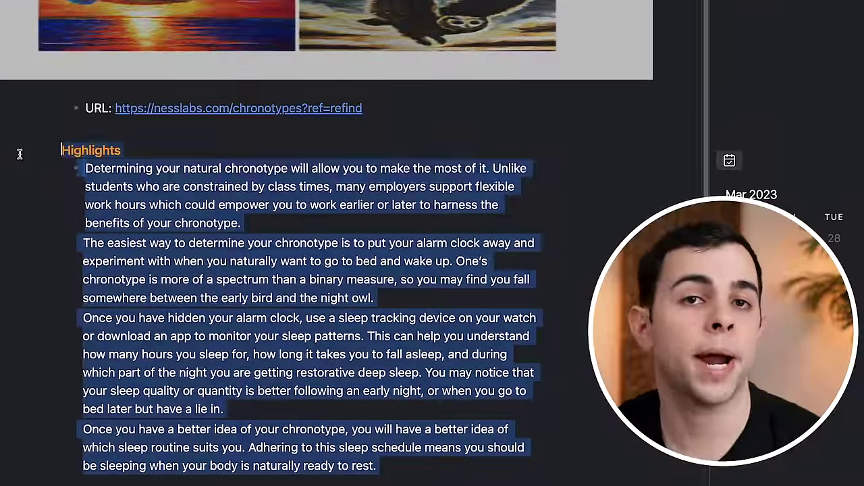
left_click_drag(17, 149, 60, 174)
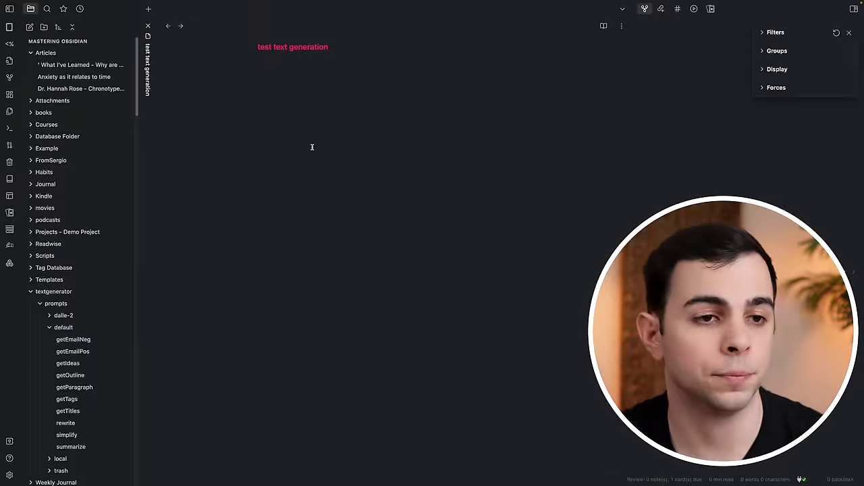
left_click(312, 146)
key("ctrl+j")
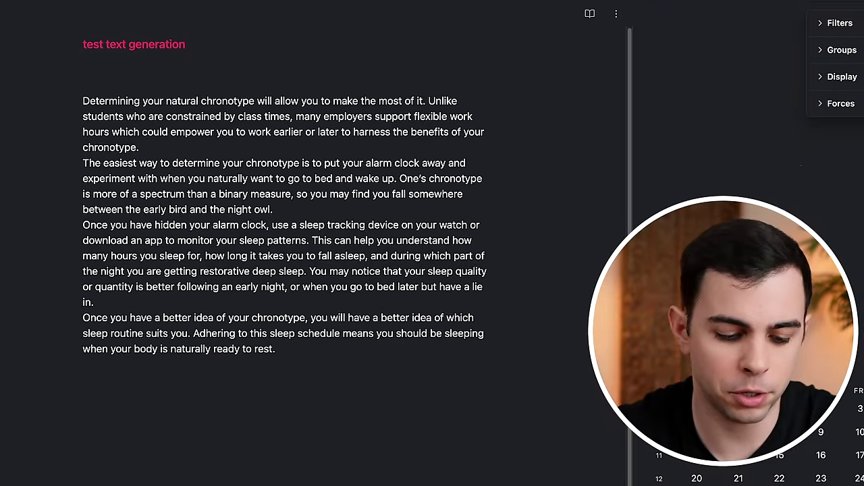
Step: Generate a simplified version of the chronotype text with the Simplify template
key("ctrl+q")
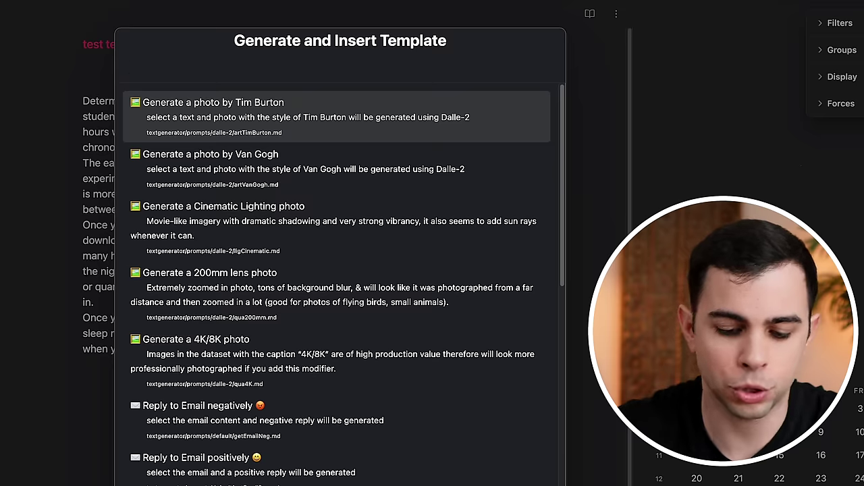
type("simp")
key("Return")
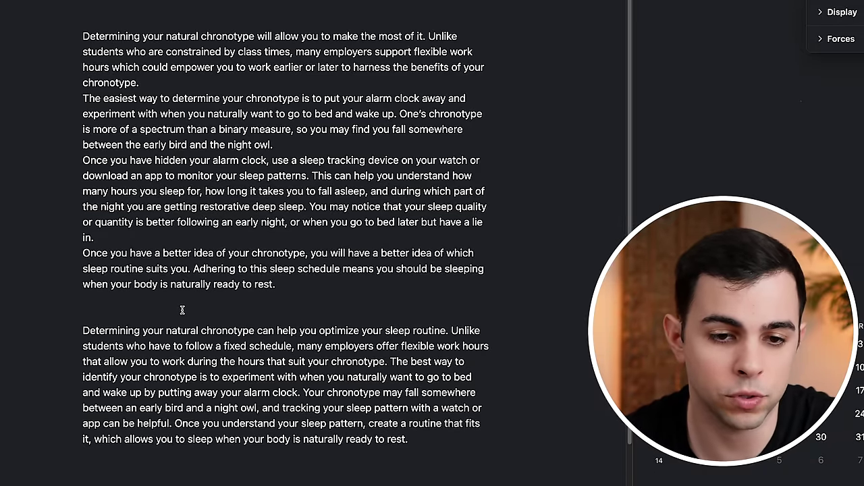
Step: Add blank lines below and generate a rewritten version with the Rewrite template
key("Return")
key("Return")
key("Return")
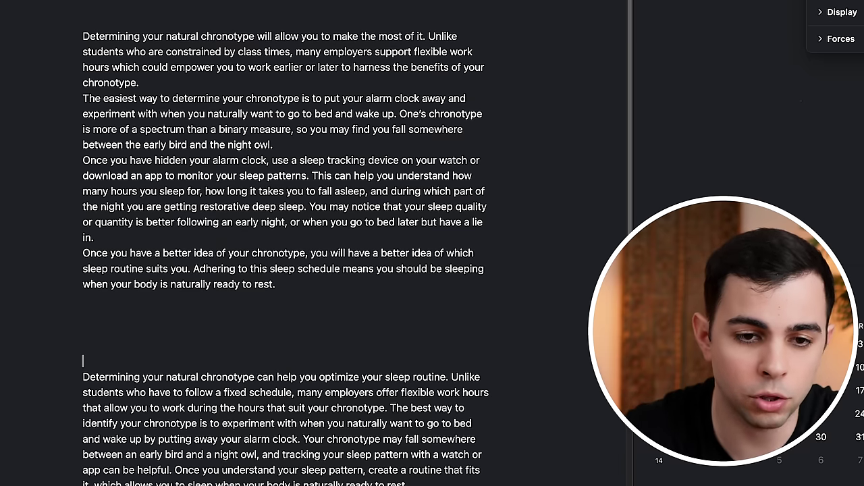
key("Return")
key("ctrl+j")
type("rew")
key("Return")
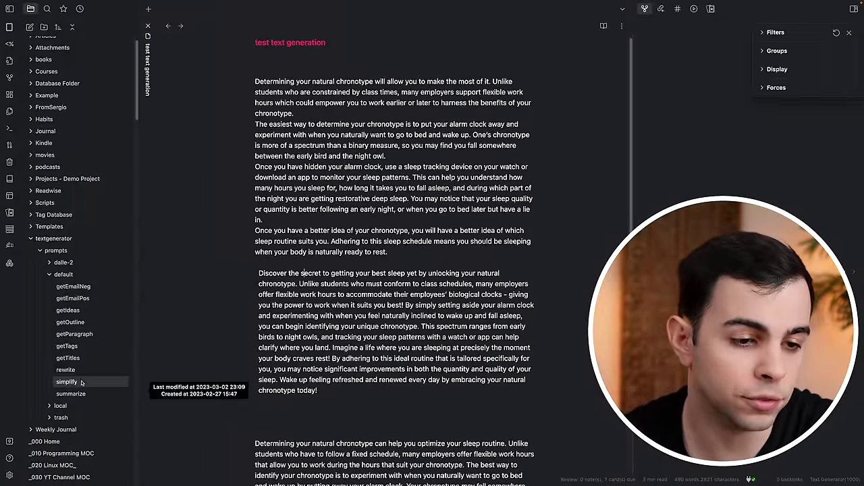
Step: Replace 'attractive' with 'serious and eloquent' in the rewrite prompt template
left_click(79, 371)
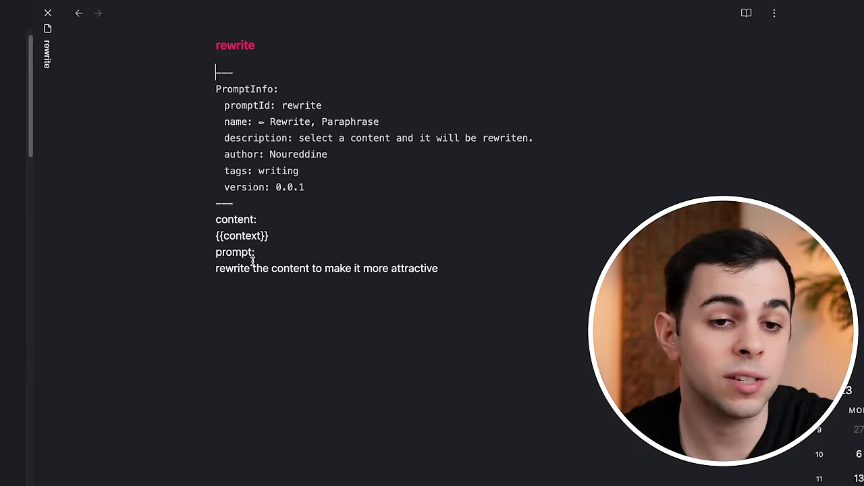
left_click_drag(256, 198, 393, 199)
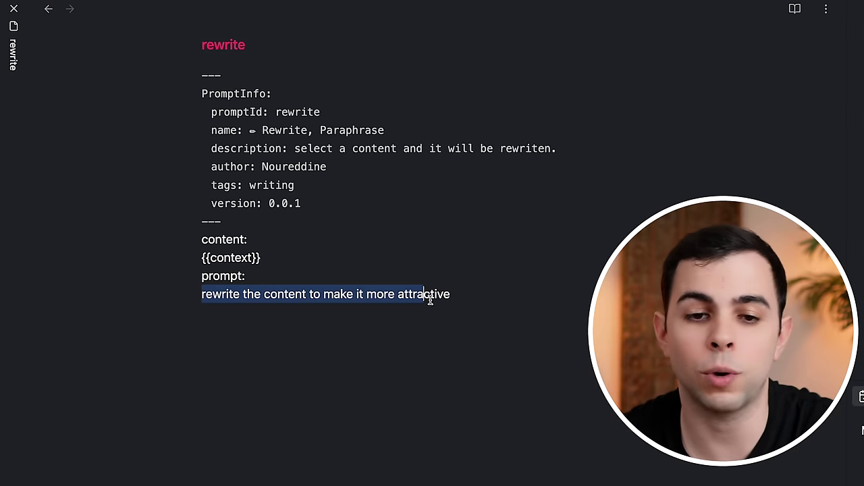
left_click_drag(429, 299, 450, 302)
left_click(437, 298)
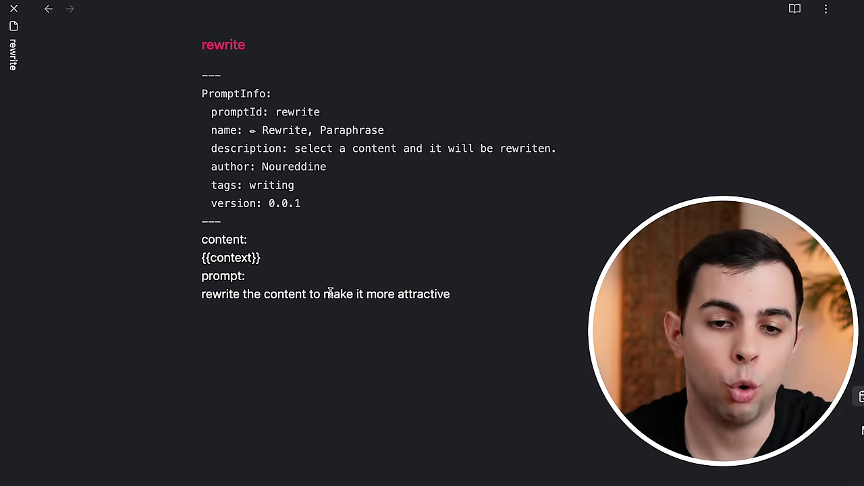
left_click_drag(400, 292, 480, 295)
type("serious and eloquent")
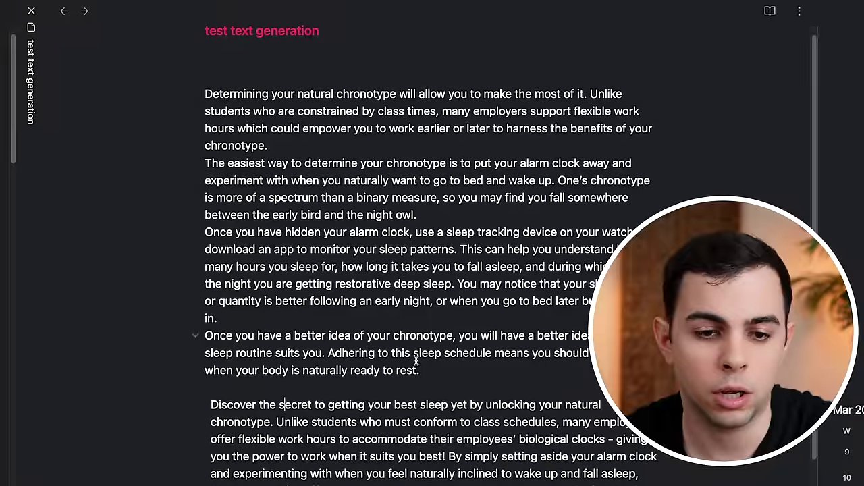
Step: Select the chronotype paragraph and generate a formal rewrite with the revised rewrite template
left_click_drag(317, 386, 258, 269)
key("BackSpace")
key("ctrl+j")
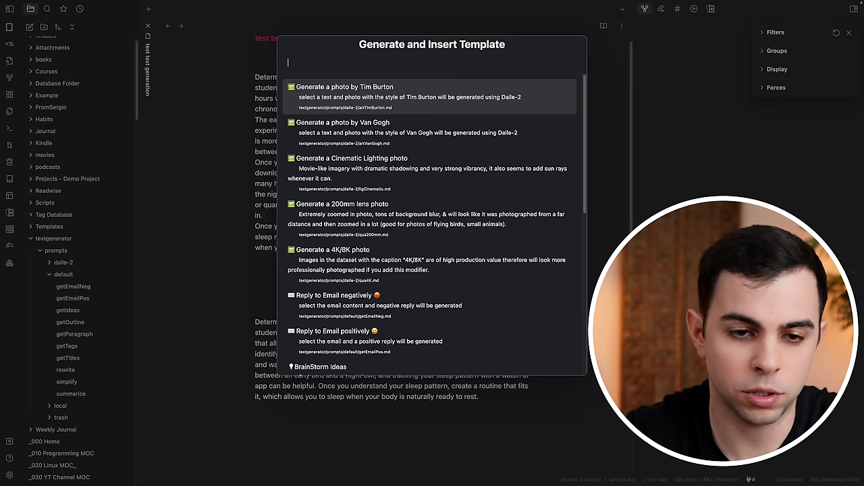
type("rewr")
key("Return")
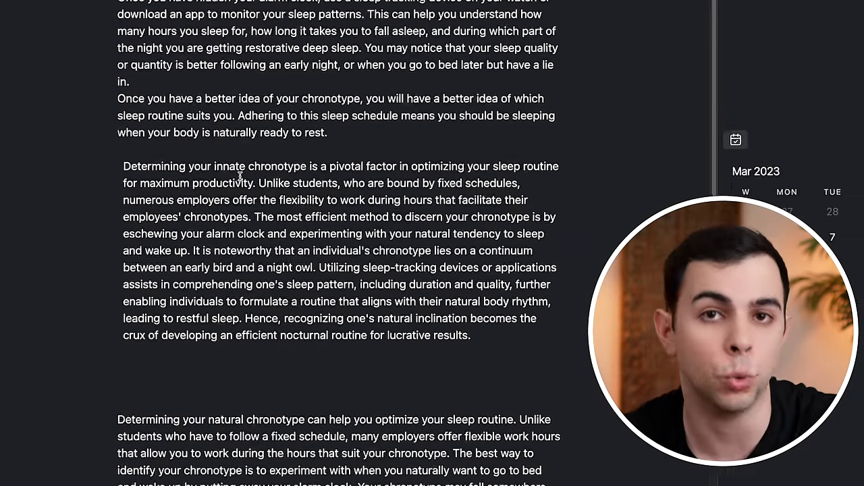
Step: Replace the paragraphs with a generated summary, then select the summarize template's instruction
left_click_drag(92, 144, 473, 482)
key("BackSpace")
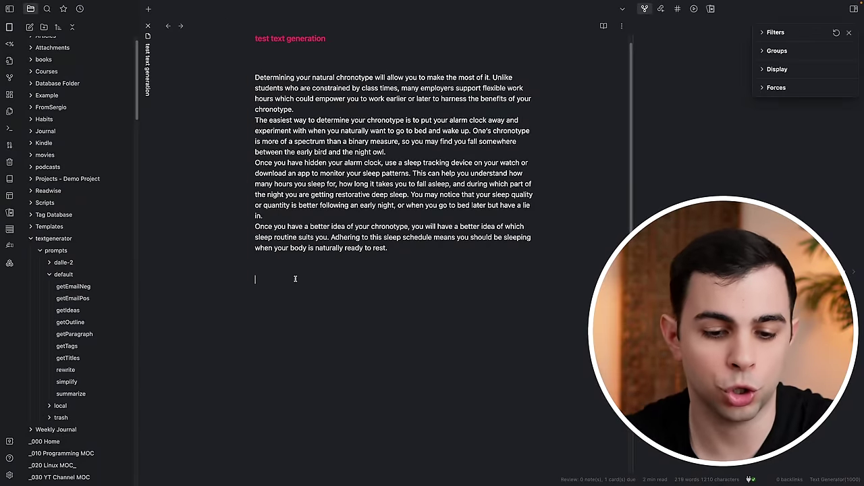
key("ctrl+q")
type("su")
key("Return")
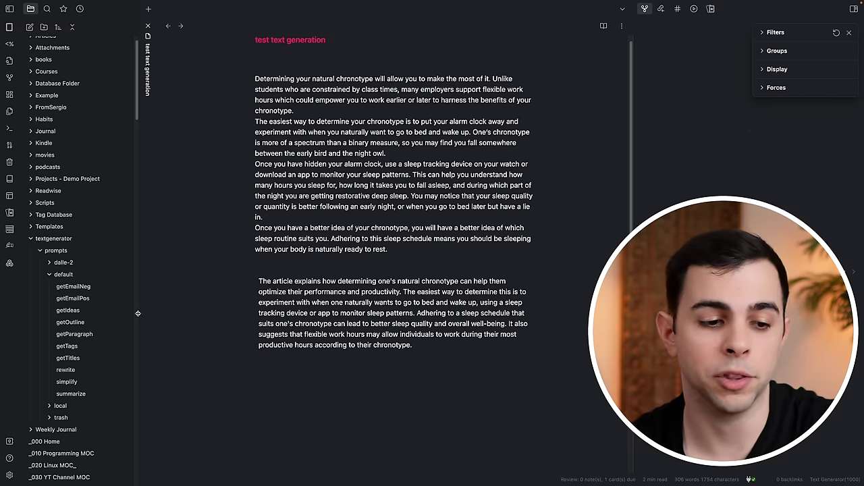
left_click(71, 394)
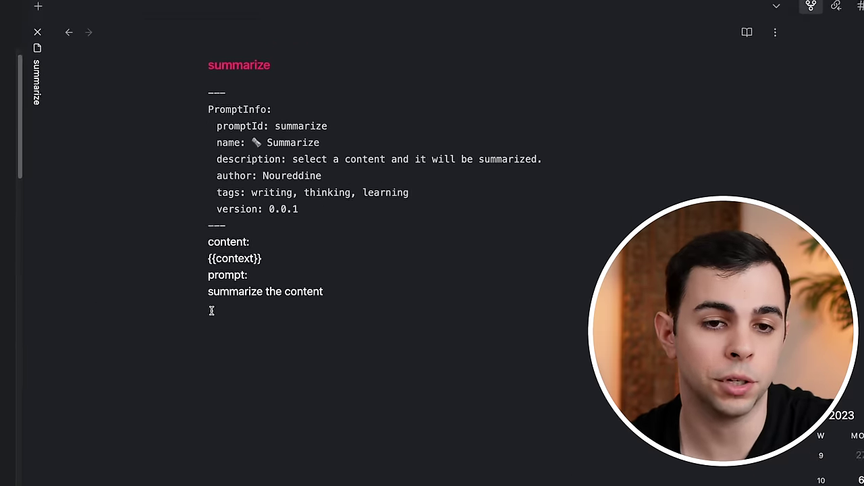
left_click_drag(209, 293, 287, 301)
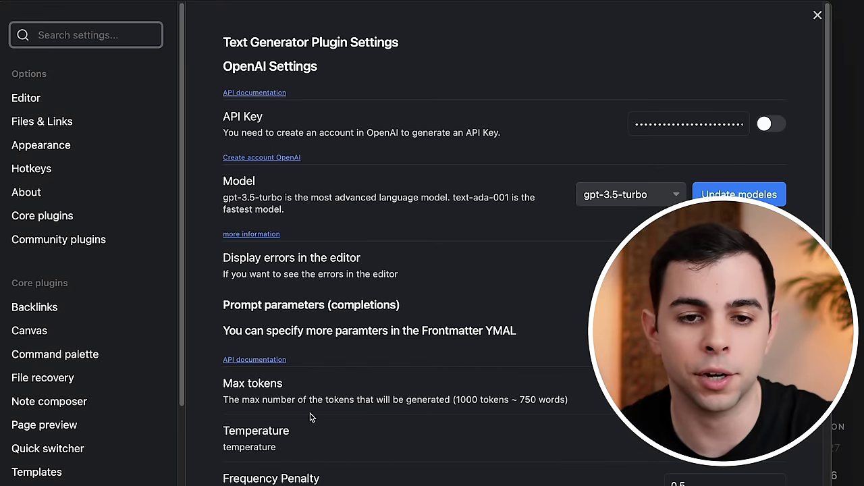
Step: Switch on includeChildren under Text Generator's Considered Context For Templates
scroll(310, 417, "down", 9)
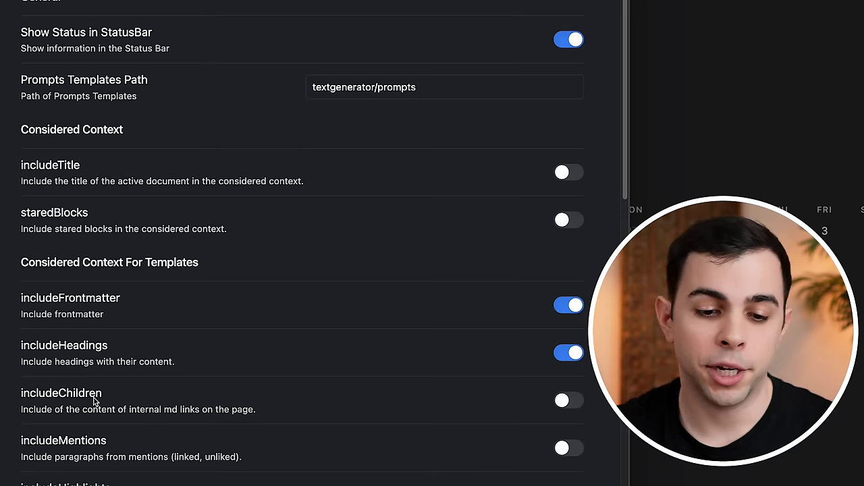
scroll(512, 375, "down", 1)
left_click(565, 384)
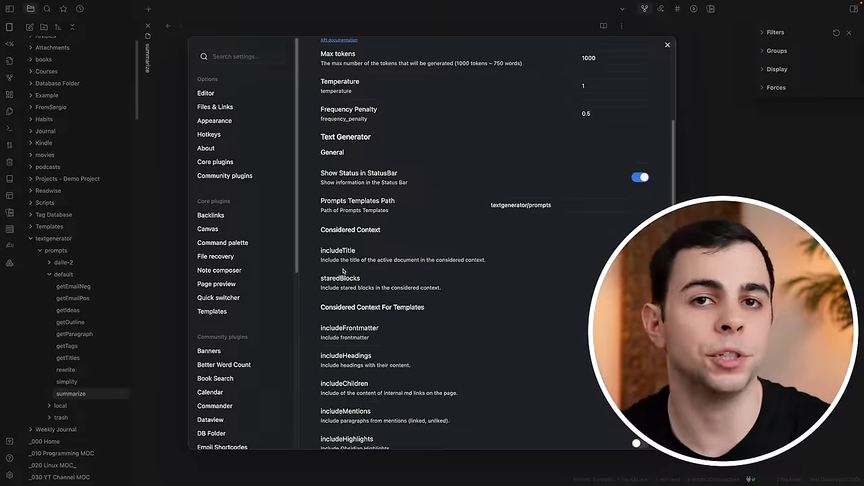
Step: Open the local childrentemplate prompt via Text Generator: Create a Template, then hide the sidebar
key("Escape")
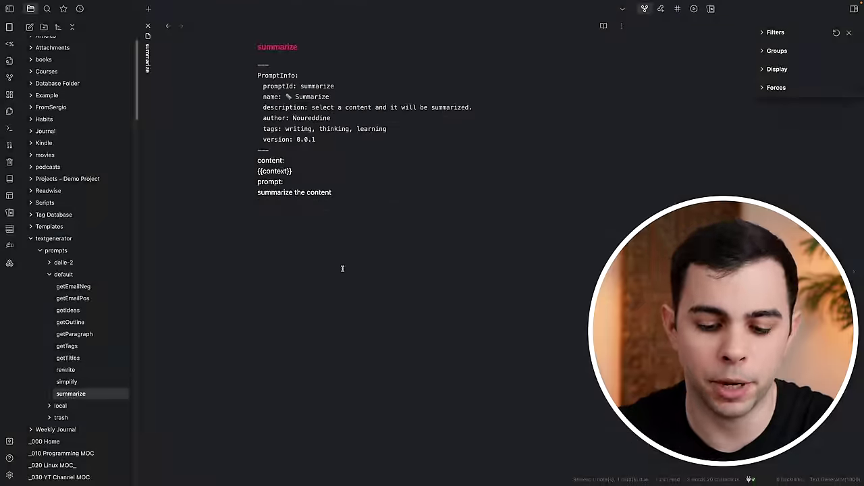
key("super+p")
type("text gene")
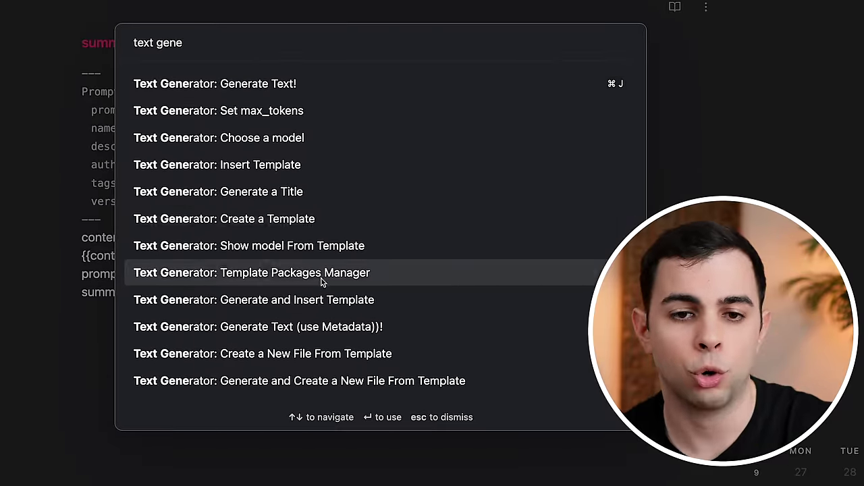
left_click(309, 219)
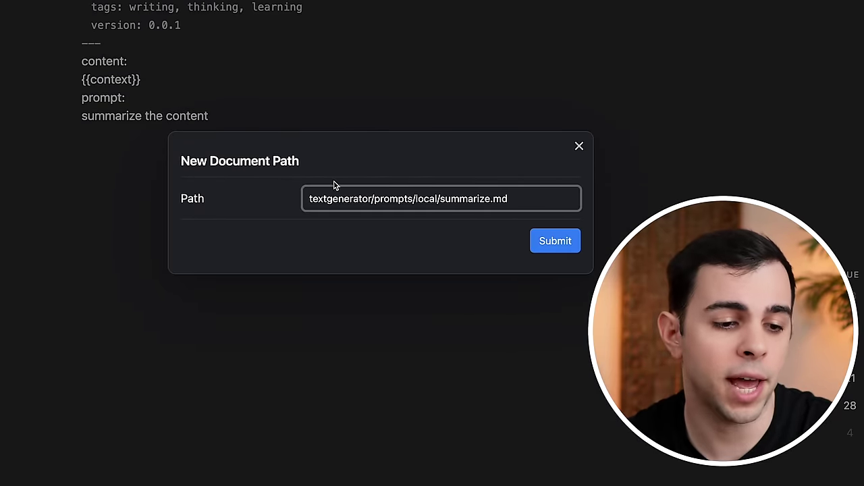
left_click(579, 146)
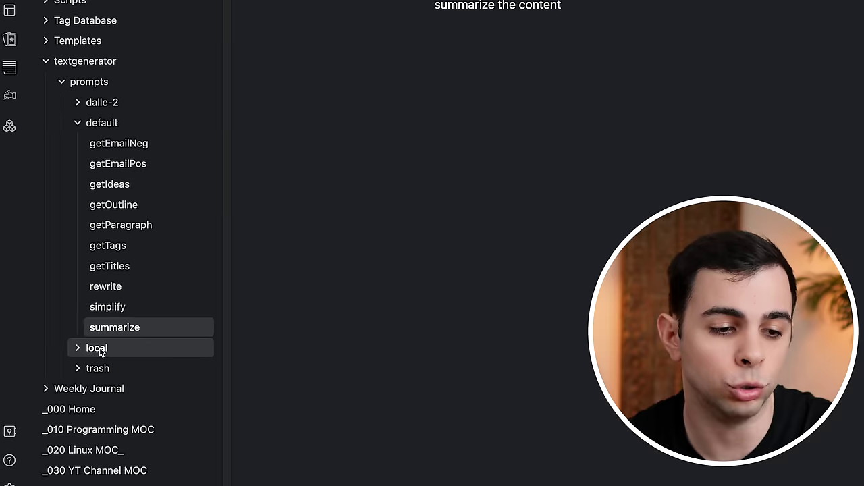
left_click(101, 347)
scroll(146, 338, "down", 1)
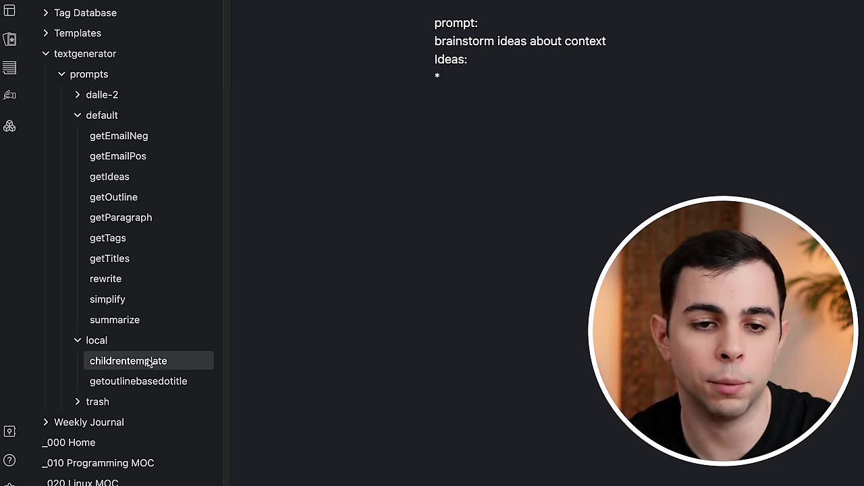
key("ctrl+backslash")
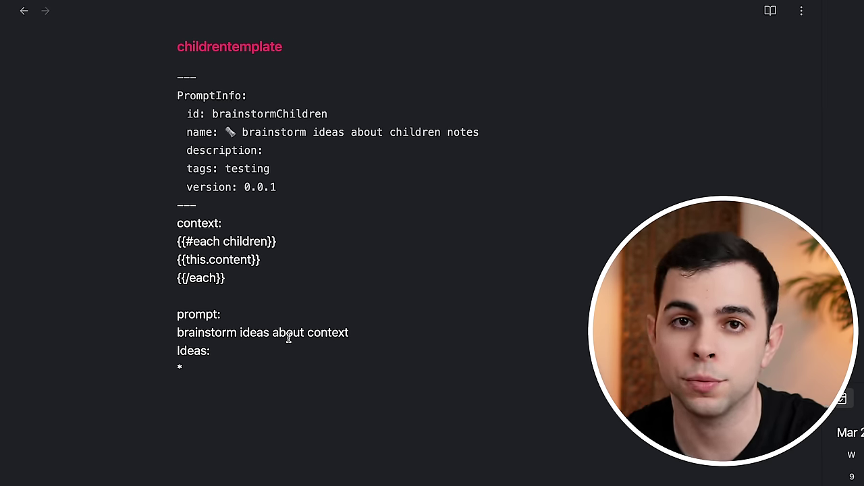
Step: Open the test text generation note and clear its entire body
key("ctrl+o")
type("text gene")
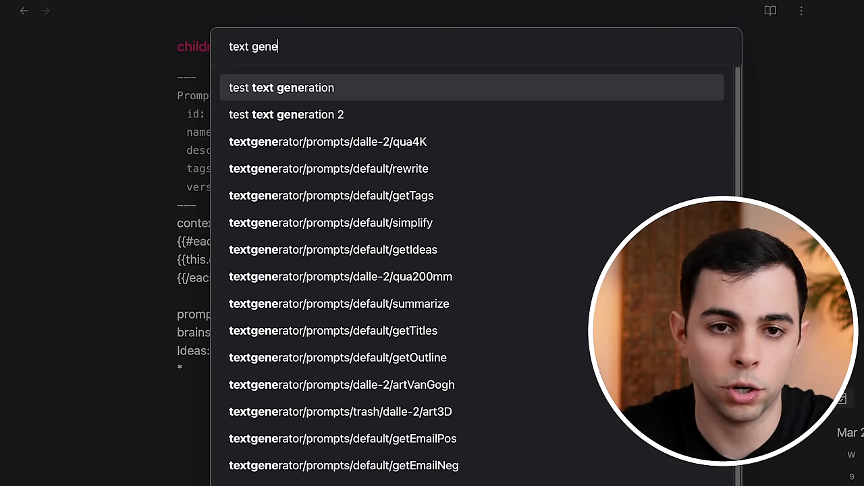
key("Return")
key("ctrl+a")
key("BackSpace")
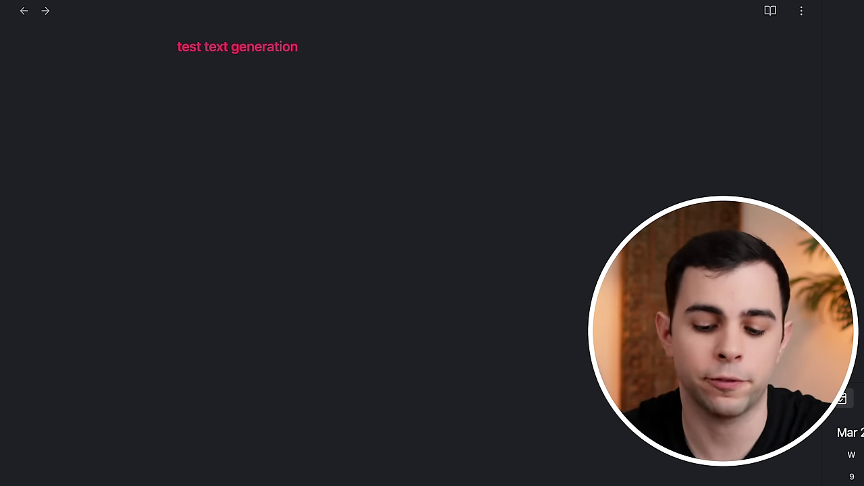
Step: Insert links to 'Anxiety as it relates to time' and the 'What I've Learned' article
type("[[anxiet")
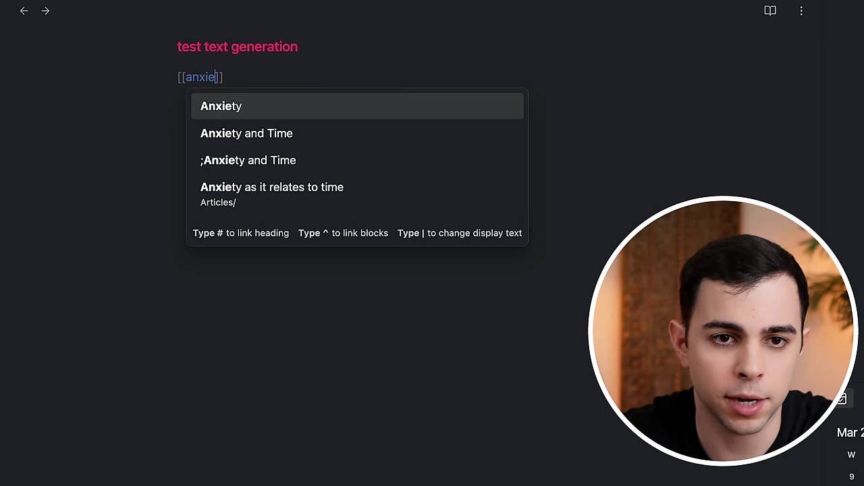
type("y as")
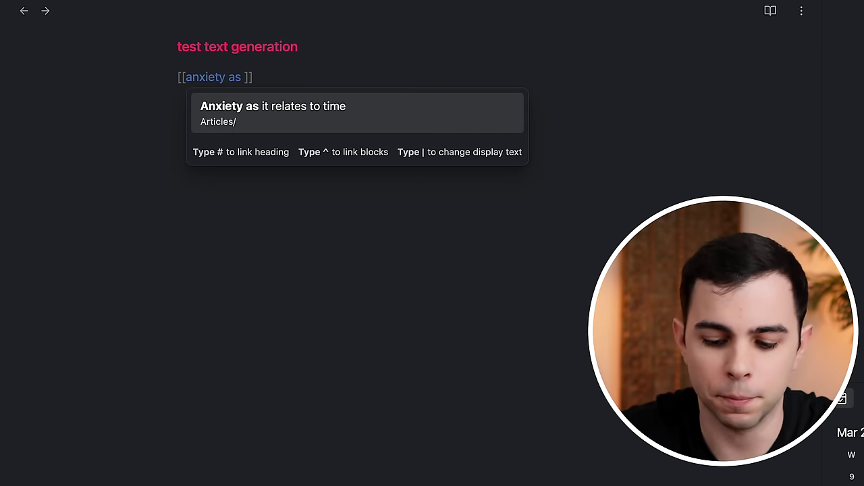
key("Return")
type(", ")
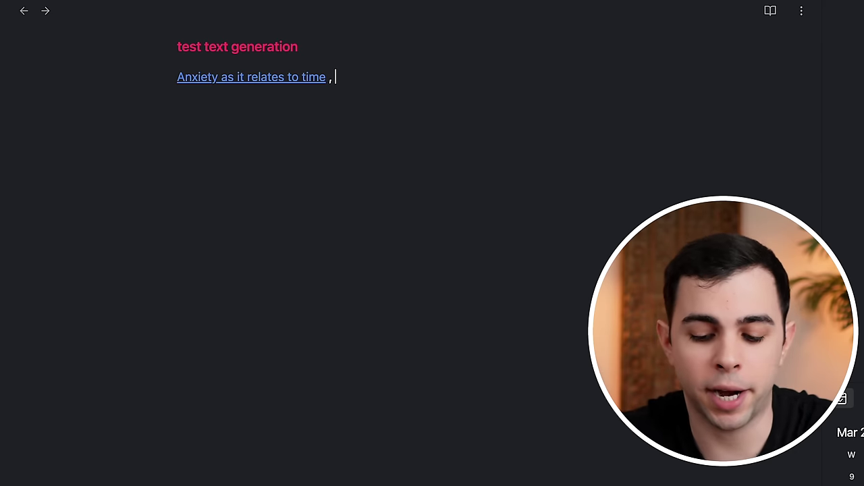
type("[[")
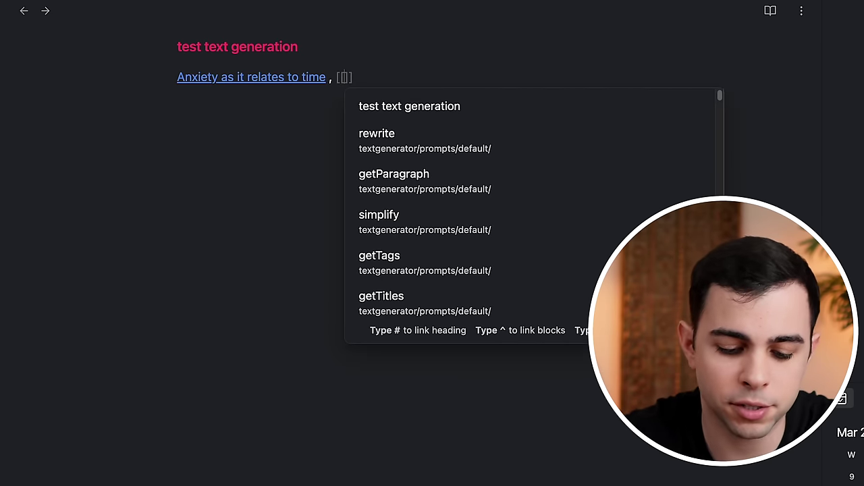
type("what ive")
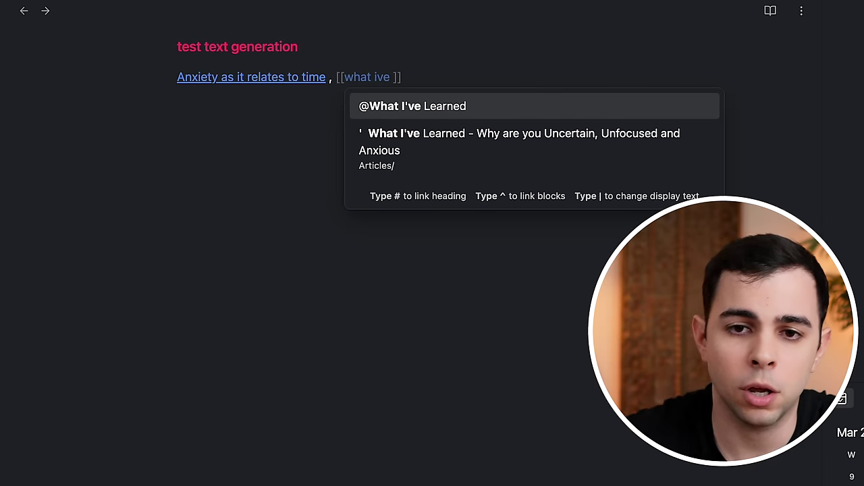
left_click(550, 162)
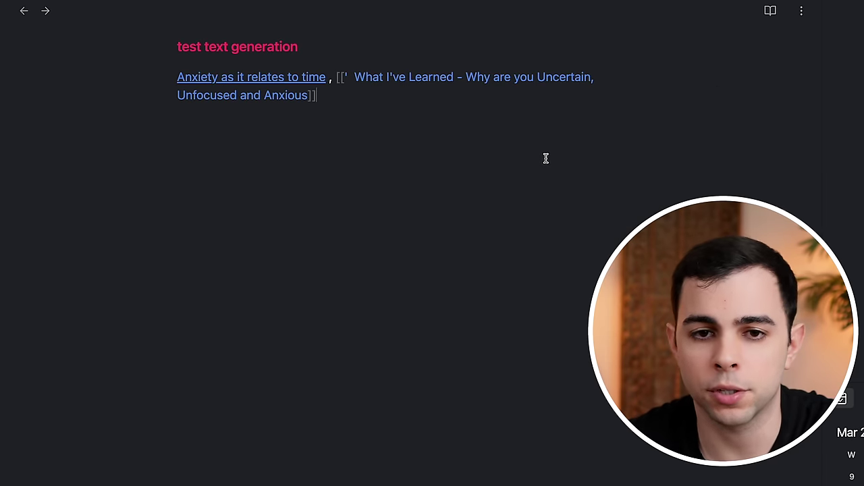
Step: Below the links, insert the 'brainstorm ideas about children notes' template, found by searching 'brainsto'
left_click(432, 125)
key("ctrl+shift+j")
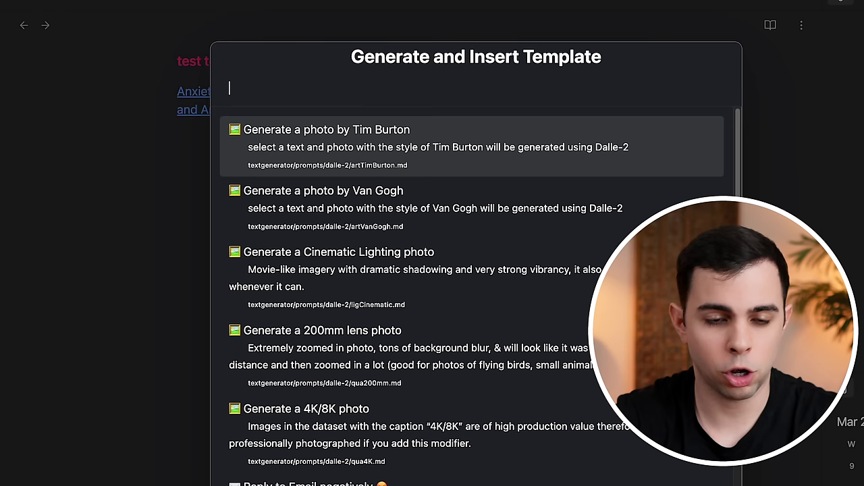
type("brainsto")
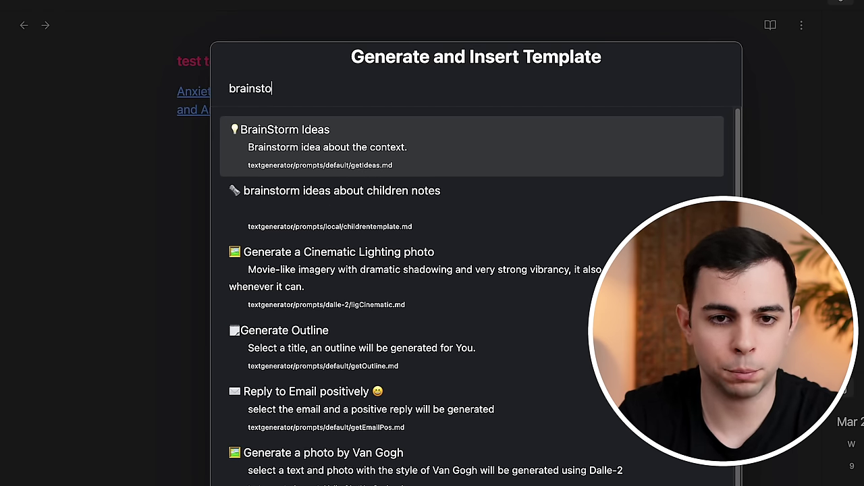
key("Down")
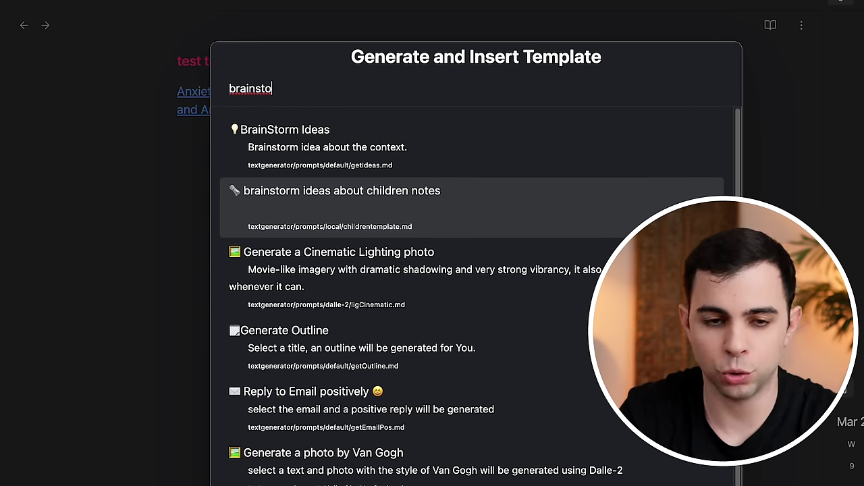
key("Return")
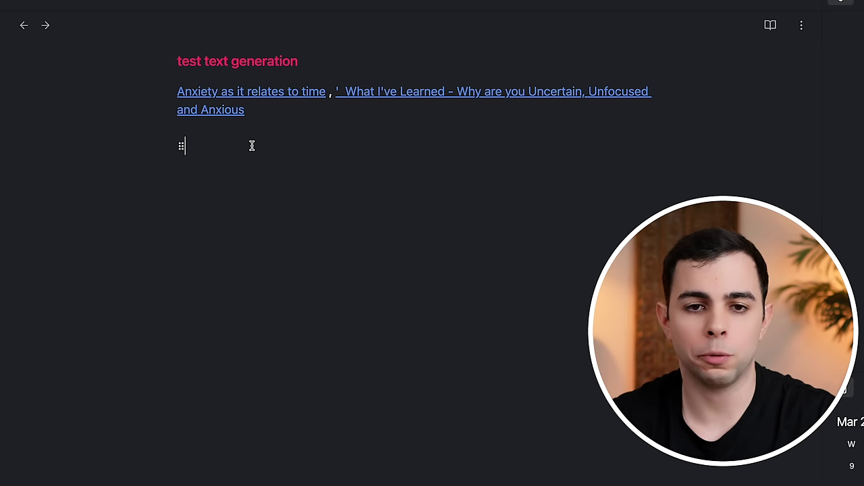